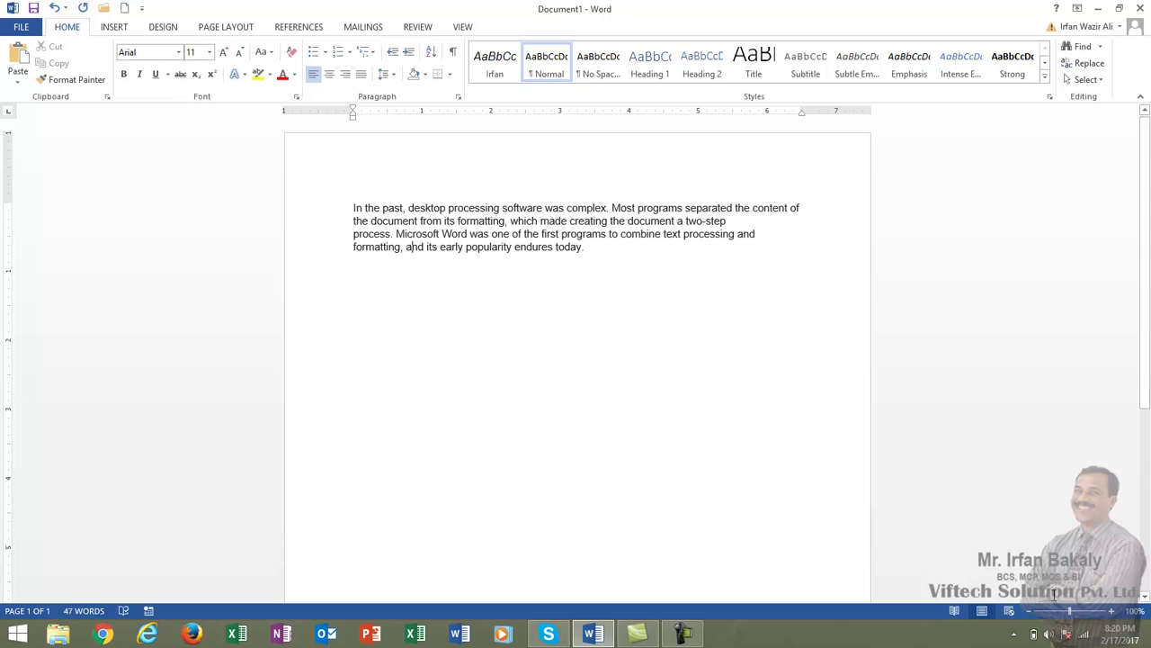
- Zoom the page view in from 100% to 140%
click(1112, 611)
click(1112, 611)
click(1113, 610)
click(1113, 611)
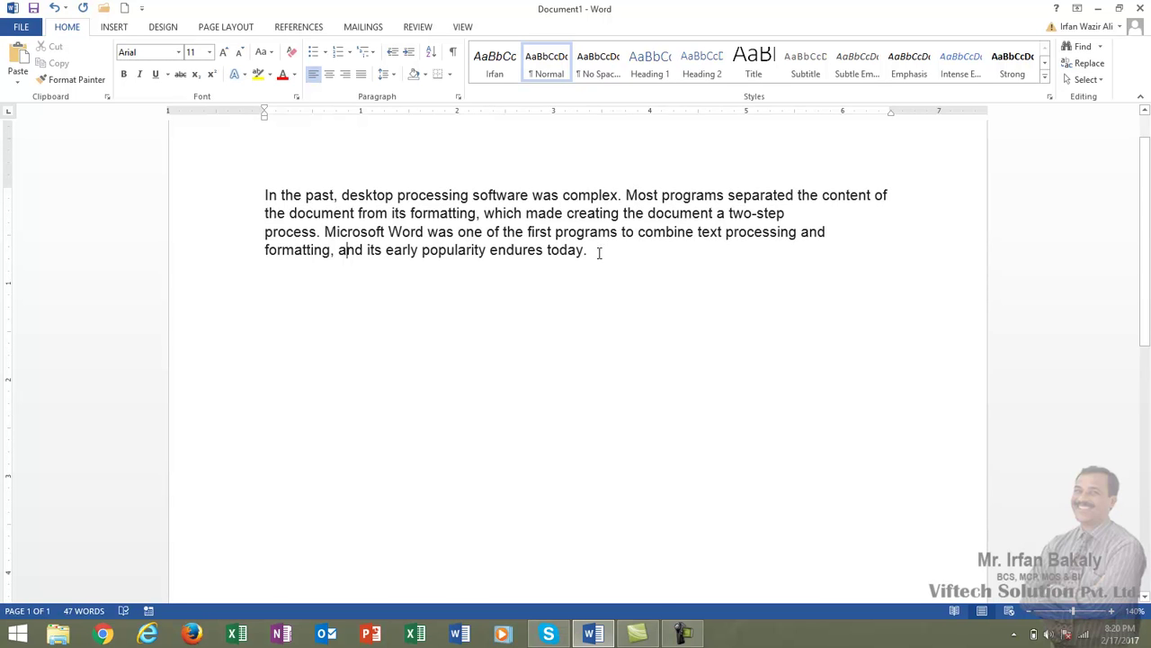
drag(599, 253, 265, 195)
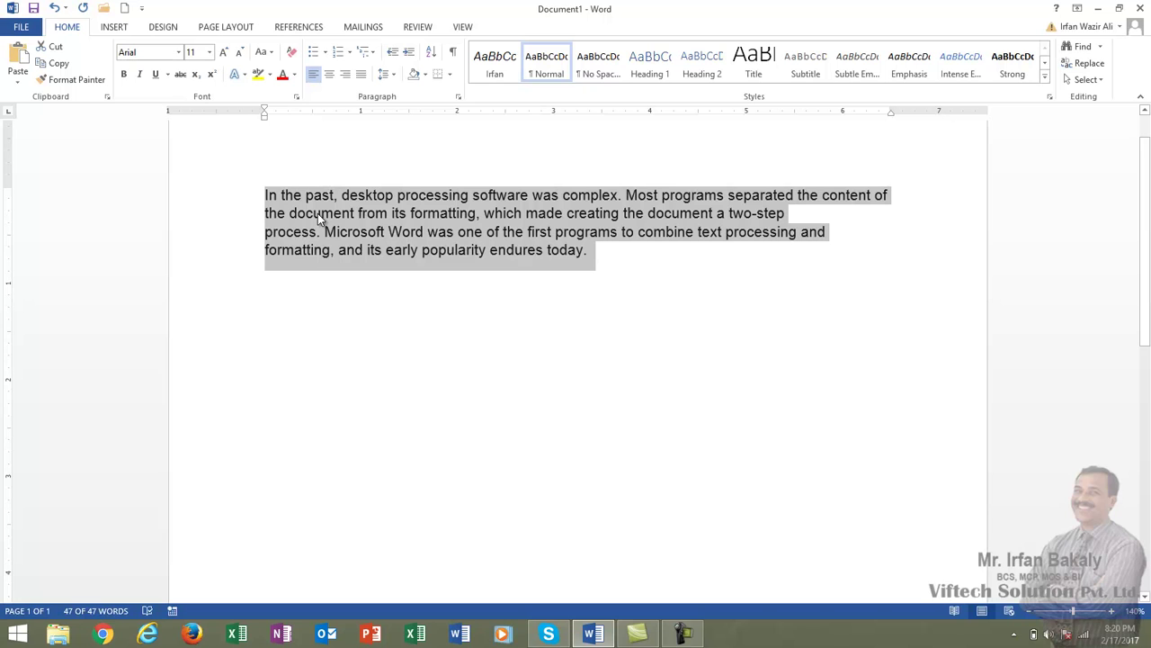
click(179, 56)
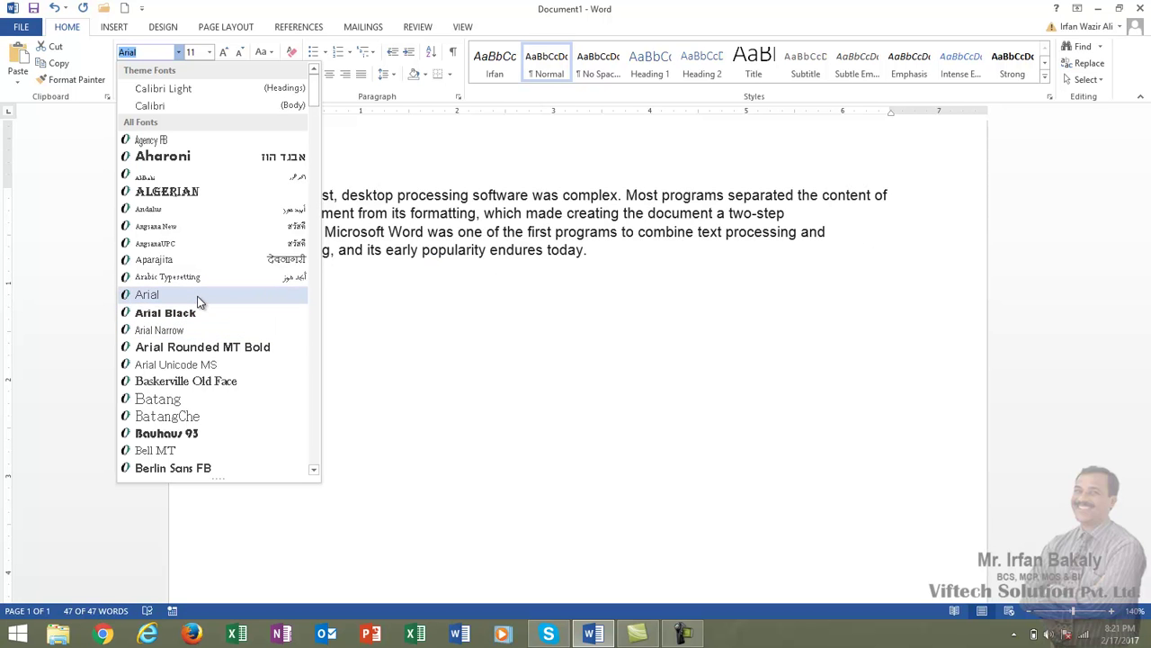
click(200, 298)
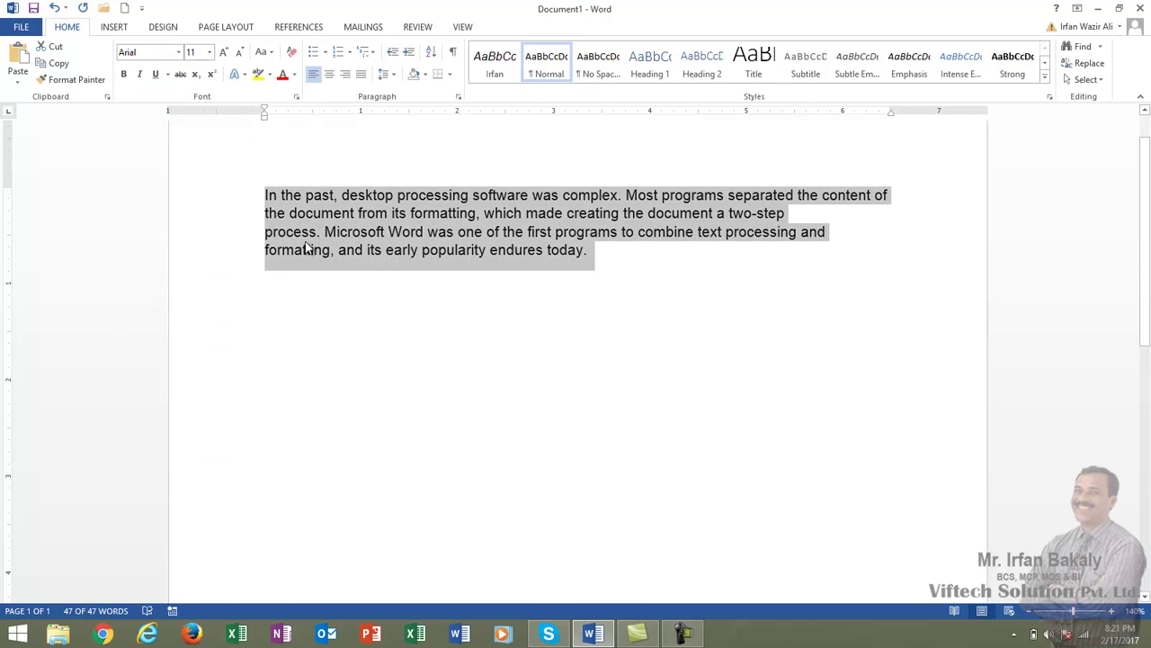
- Set the paragraph to 14 pt, then grow it step by step up to 24 pt
click(211, 54)
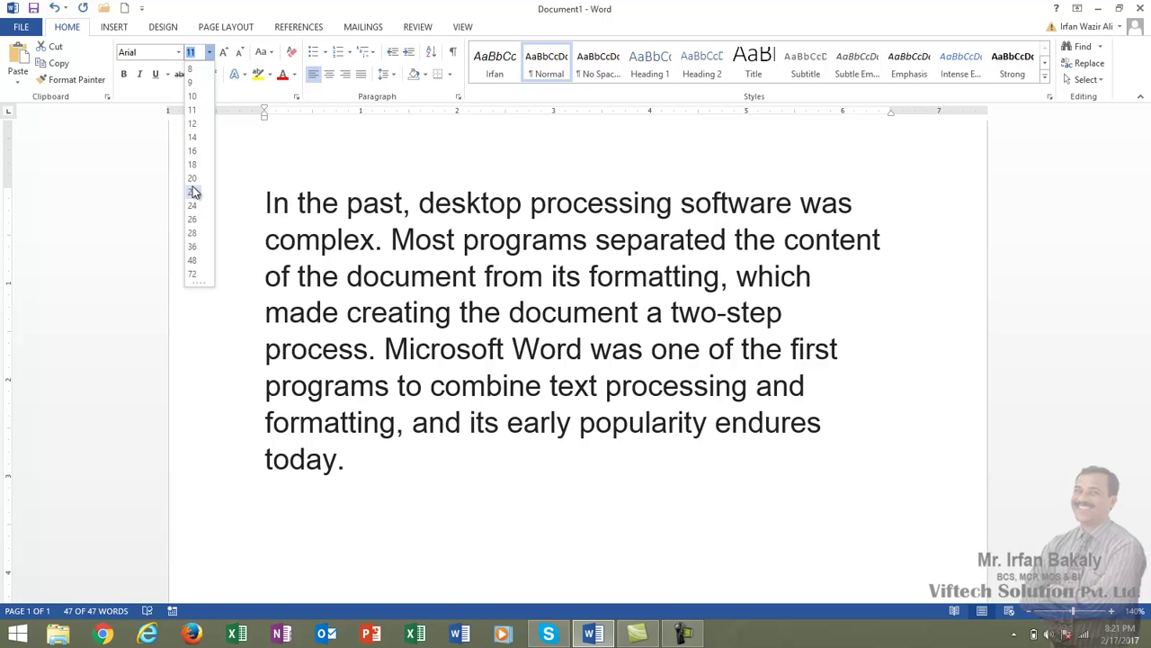
click(193, 138)
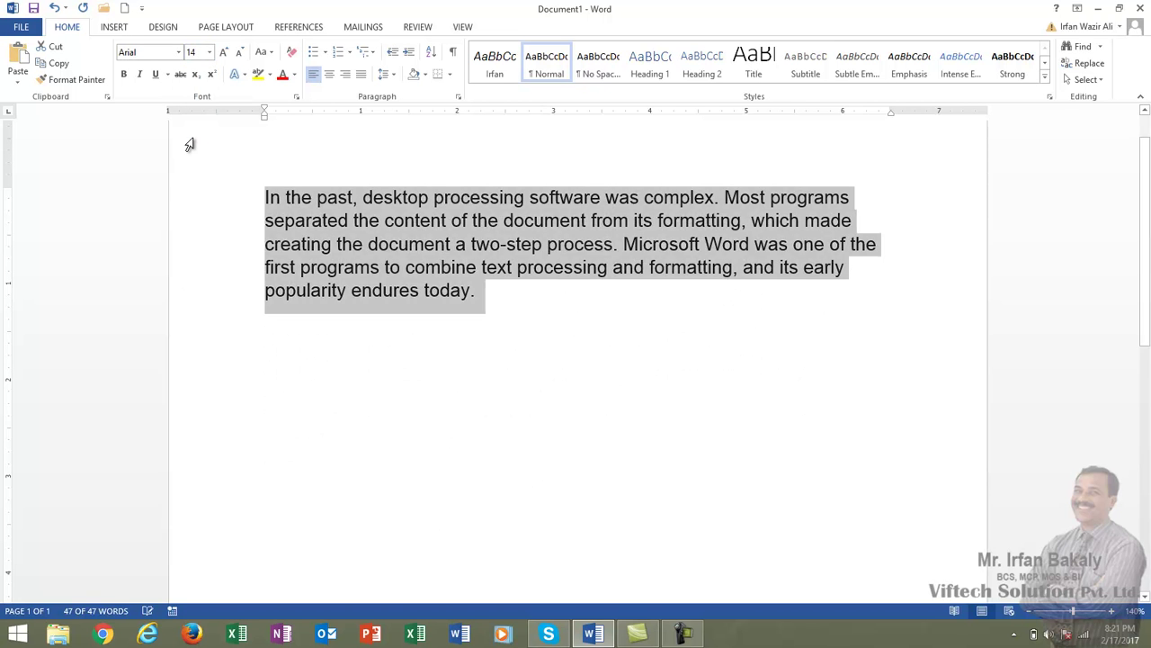
click(224, 53)
click(224, 53)
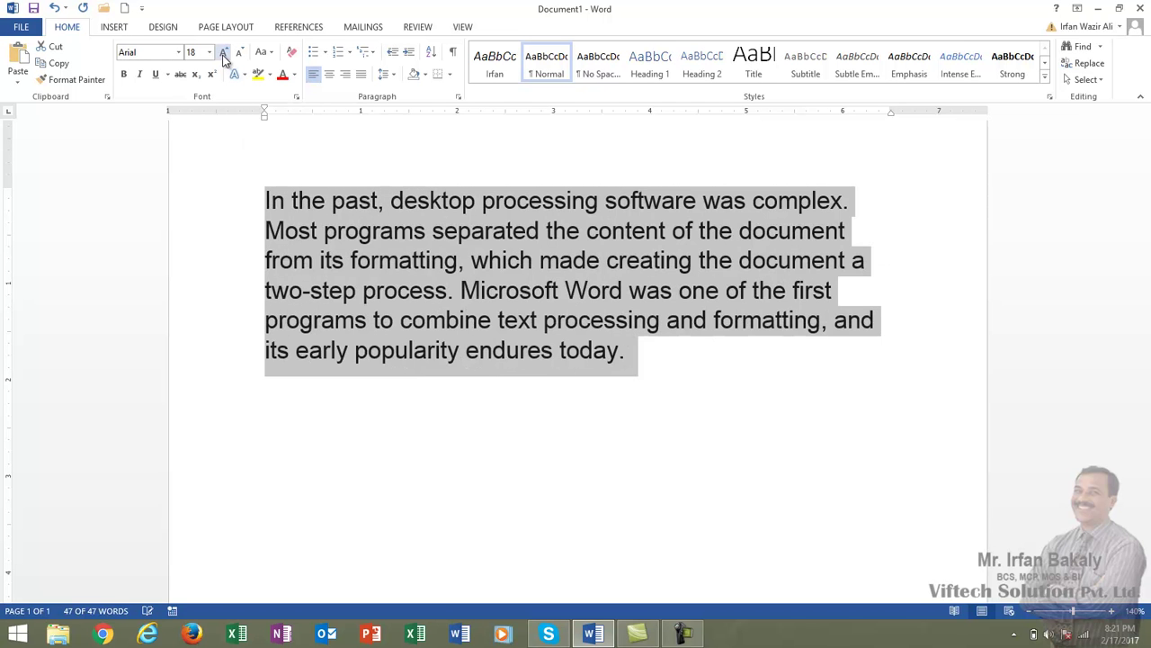
click(224, 53)
click(224, 53)
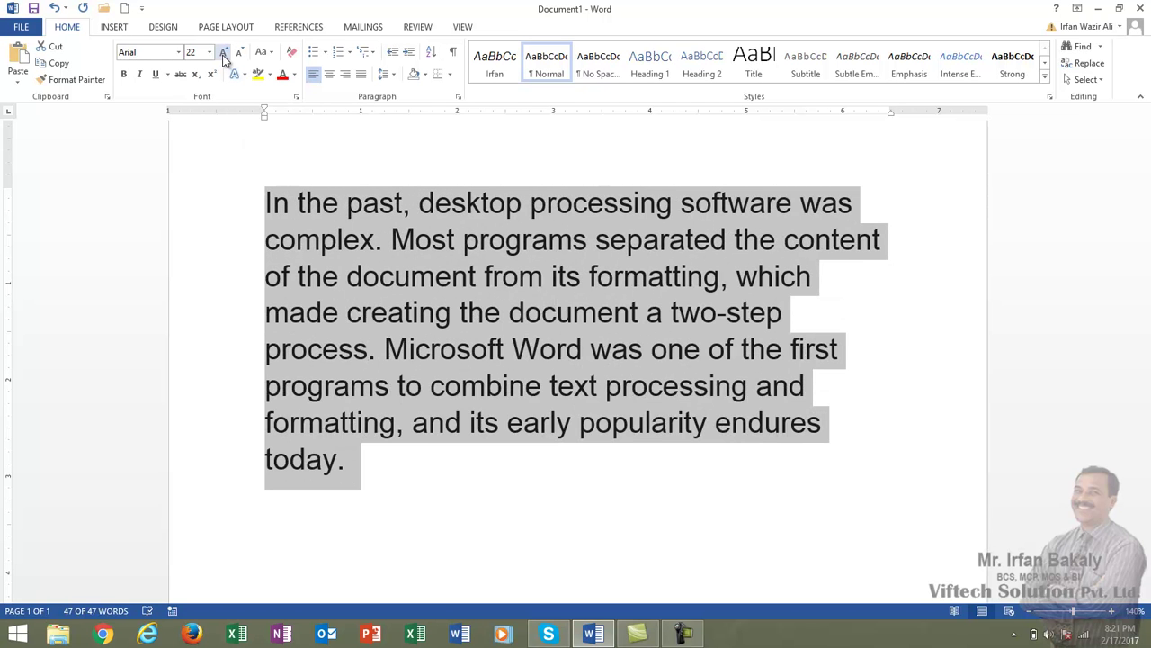
click(224, 53)
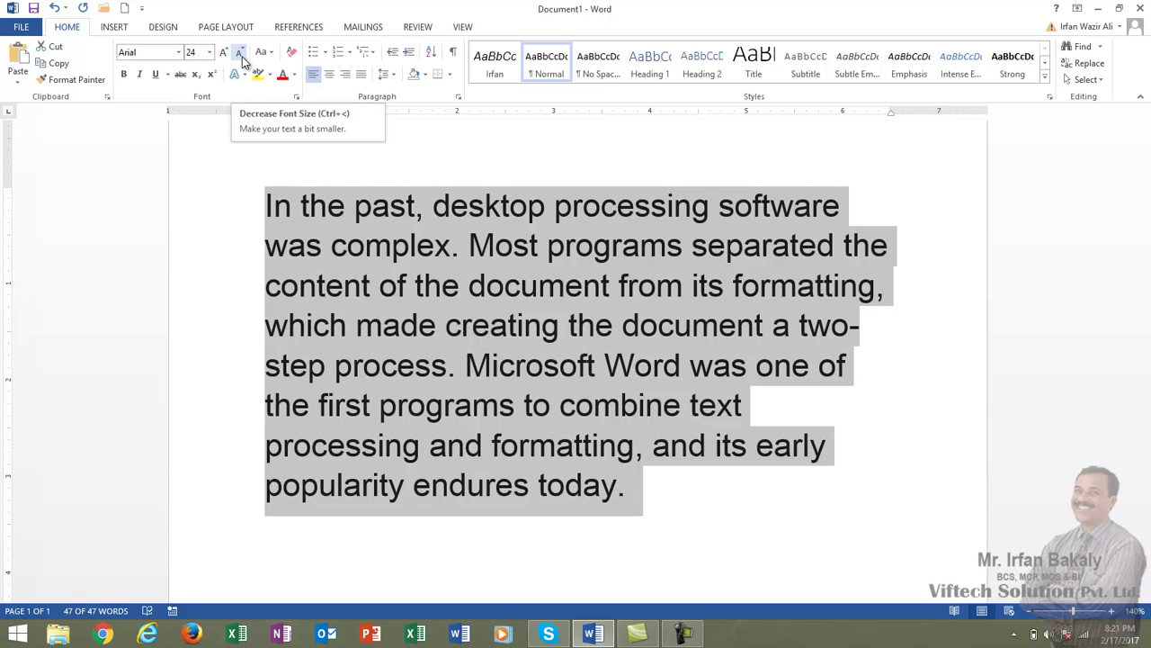
- Shrink the paragraph text back down from 24 pt to 14 pt
click(241, 54)
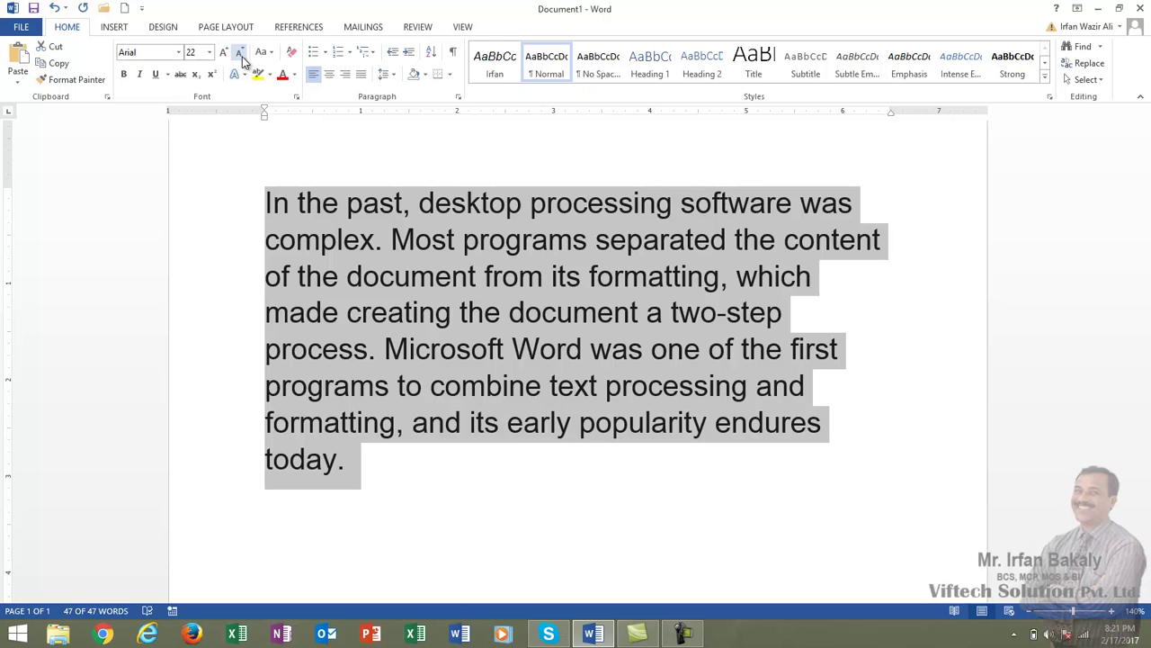
click(240, 54)
click(240, 54)
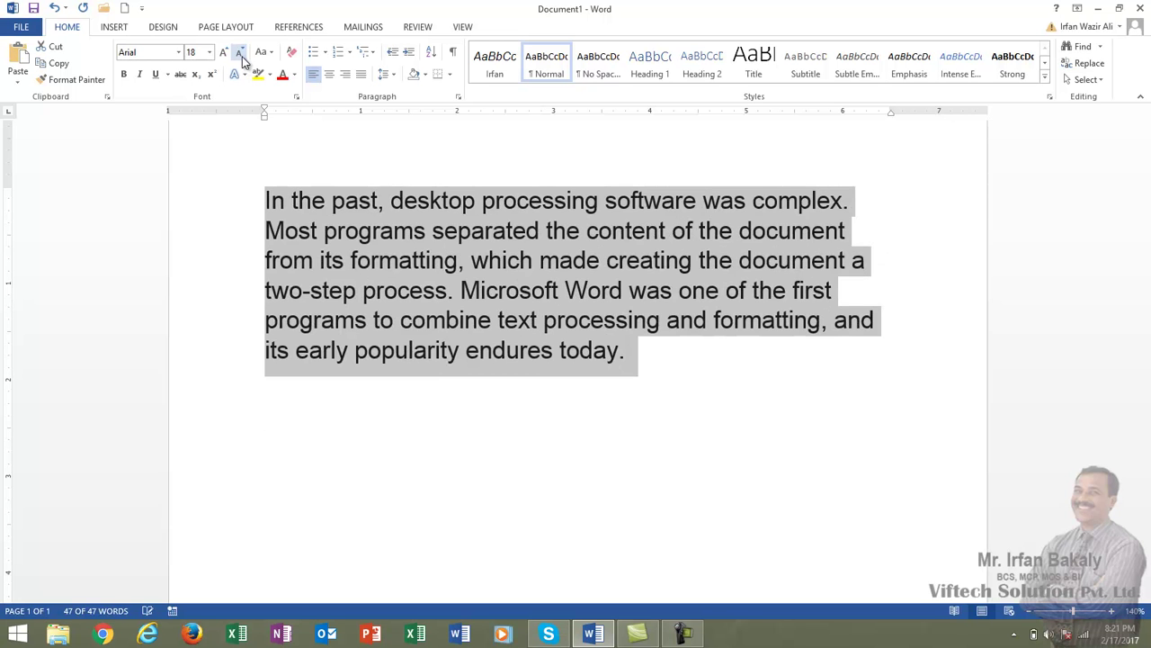
click(240, 54)
click(240, 54)
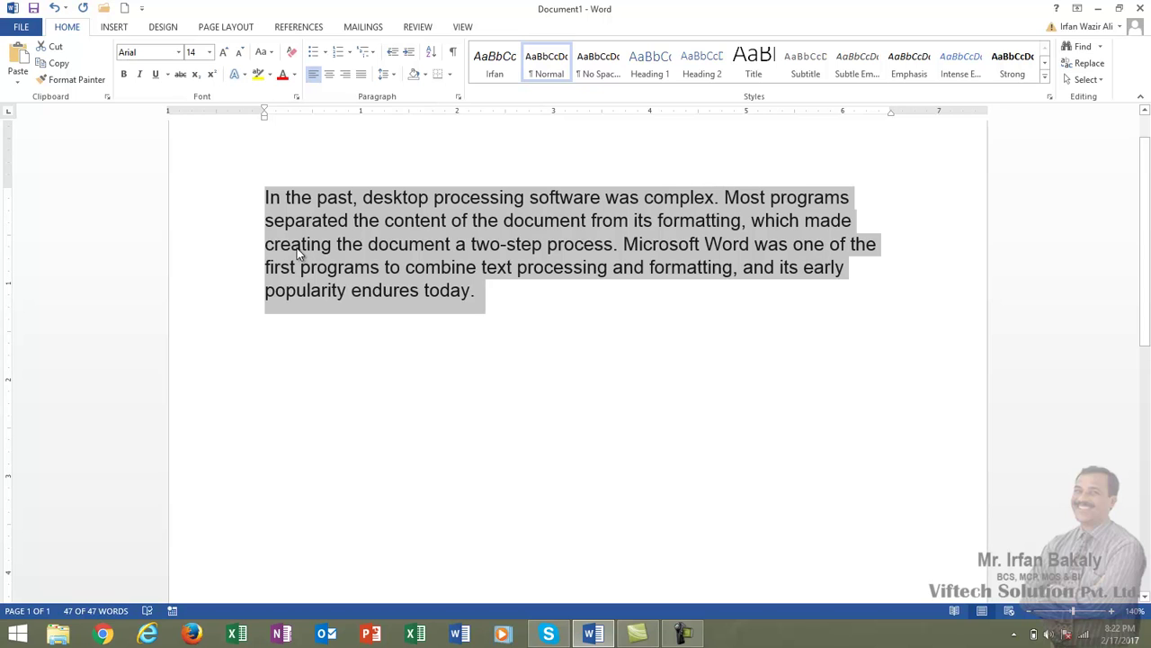
- Toggle bold on and off for the whole paragraph, then select 'Microsoft Word'
click(125, 77)
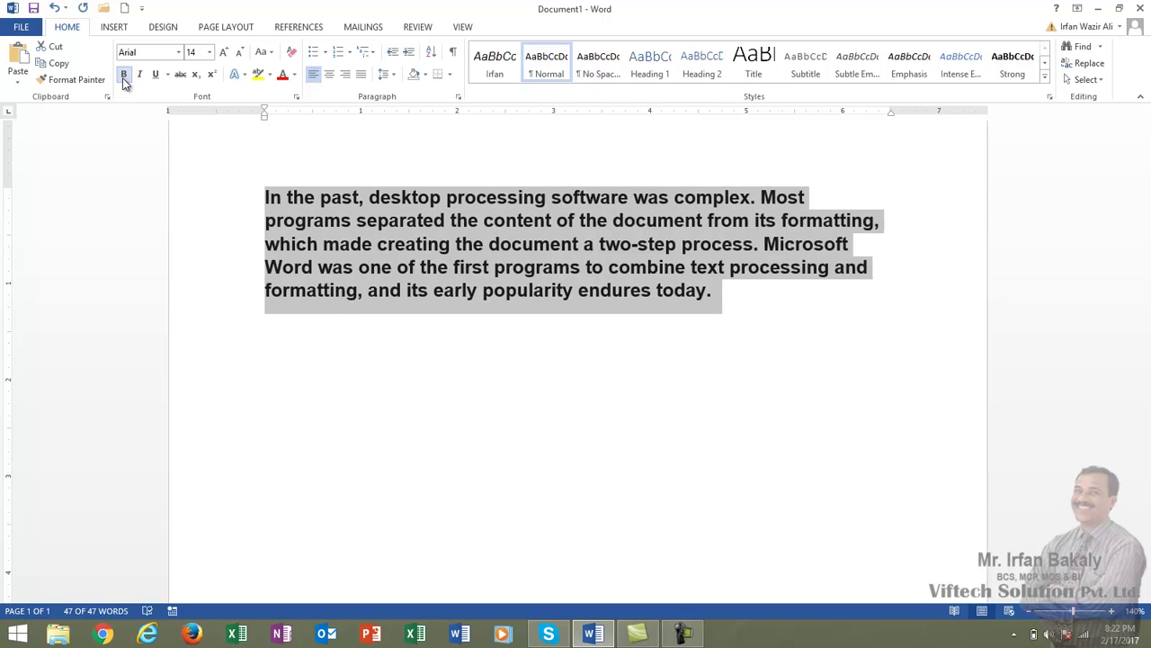
click(124, 77)
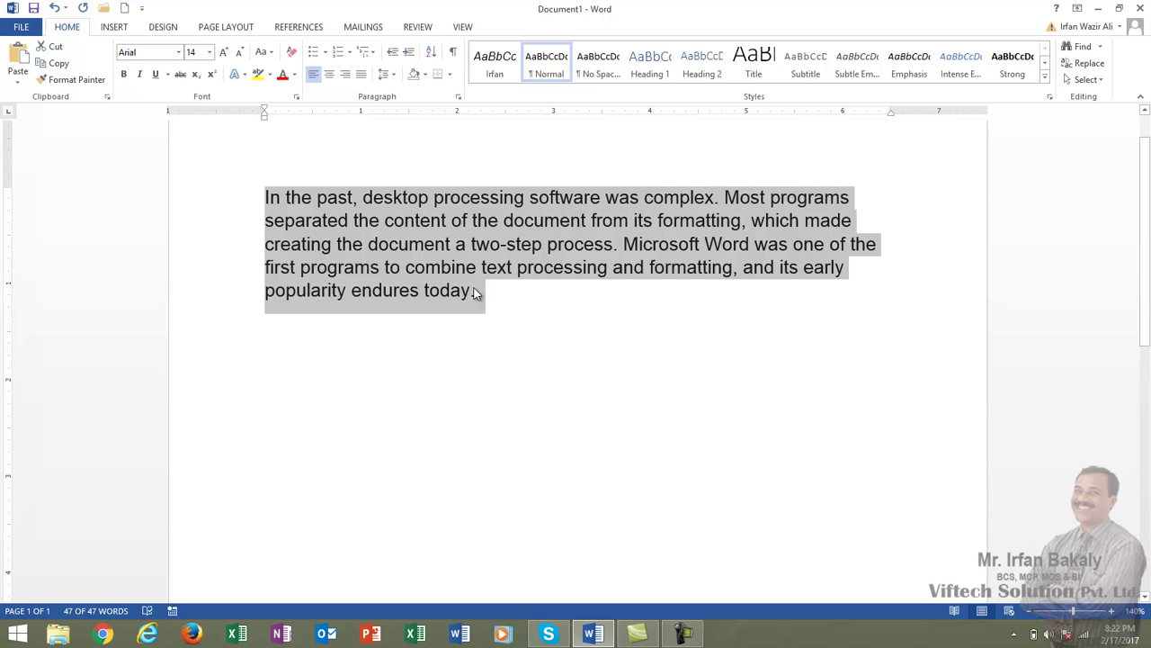
click(501, 291)
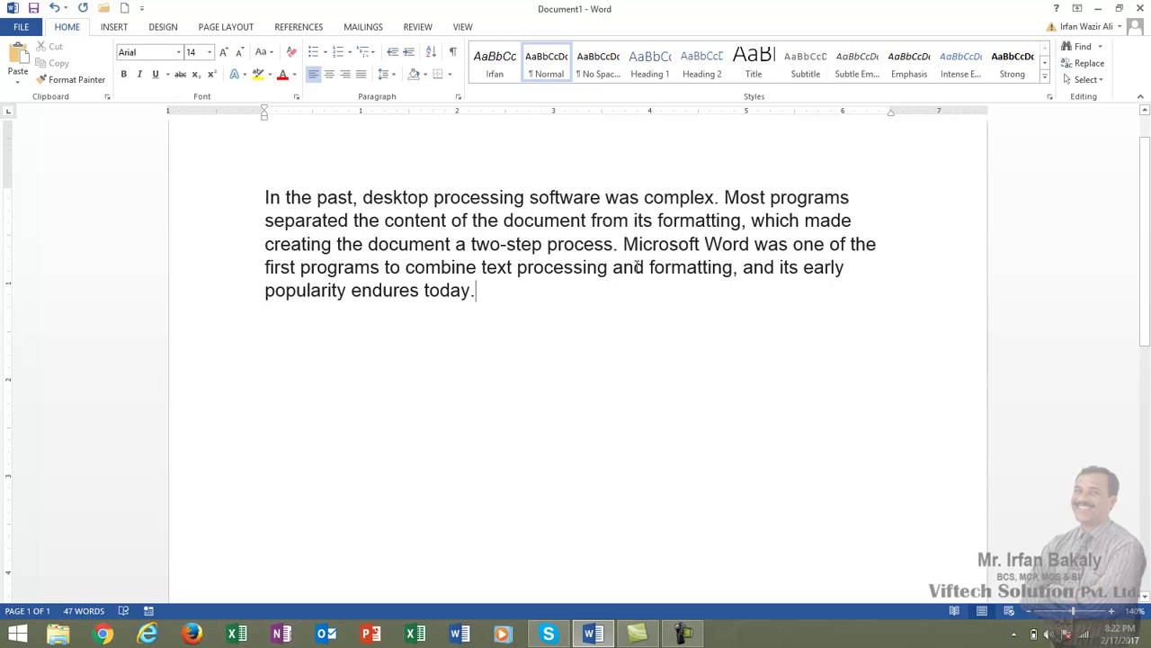
drag(624, 243, 752, 251)
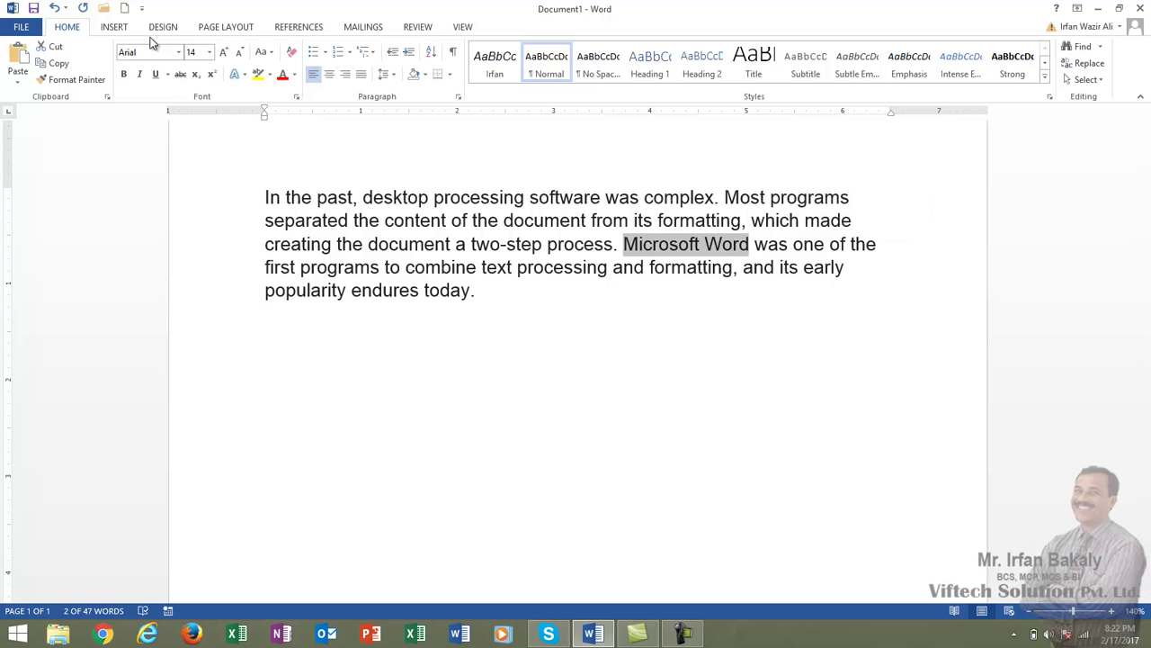
- Make 'Microsoft Word' bold, try then remove italics, and give it a thick underline
click(124, 75)
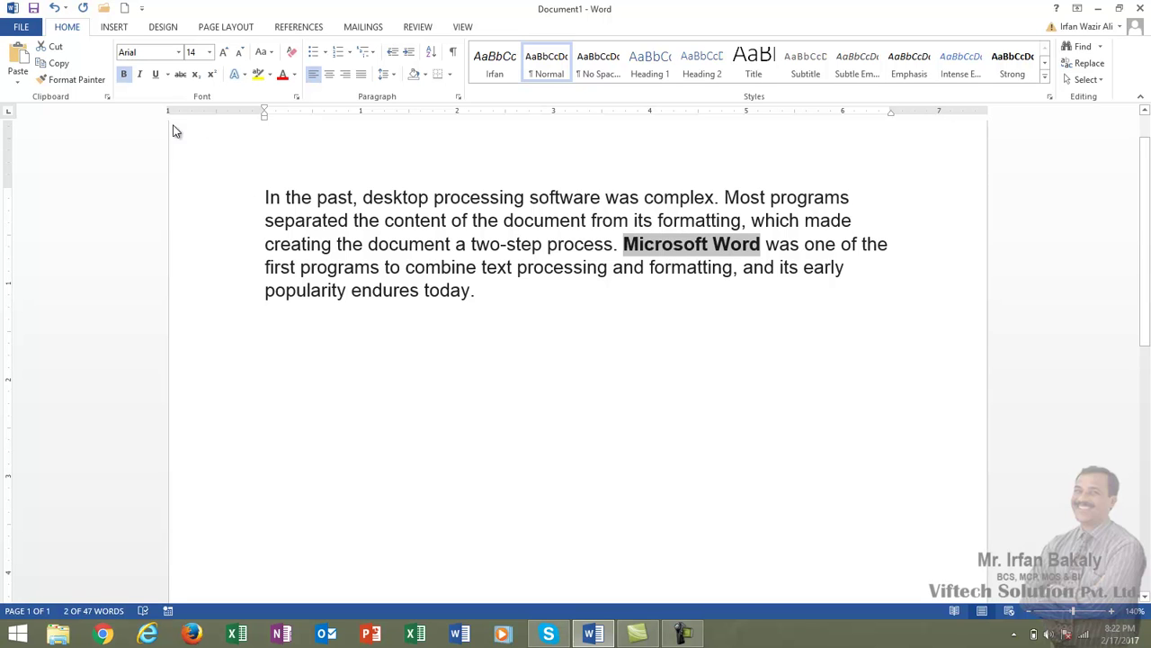
click(142, 74)
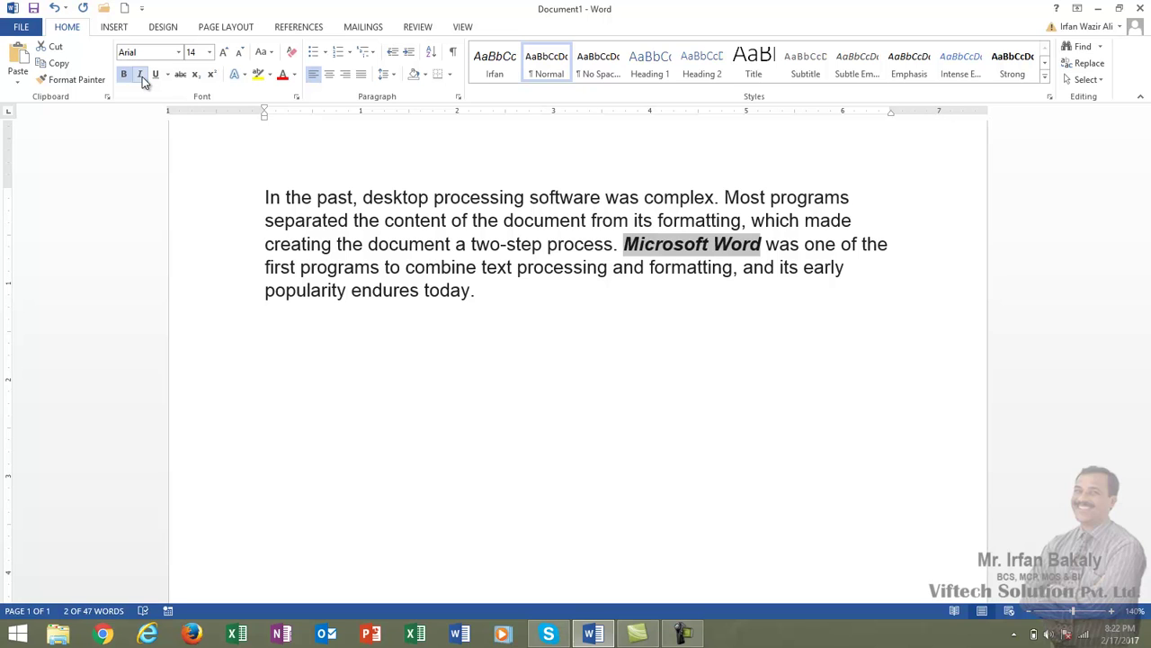
click(142, 77)
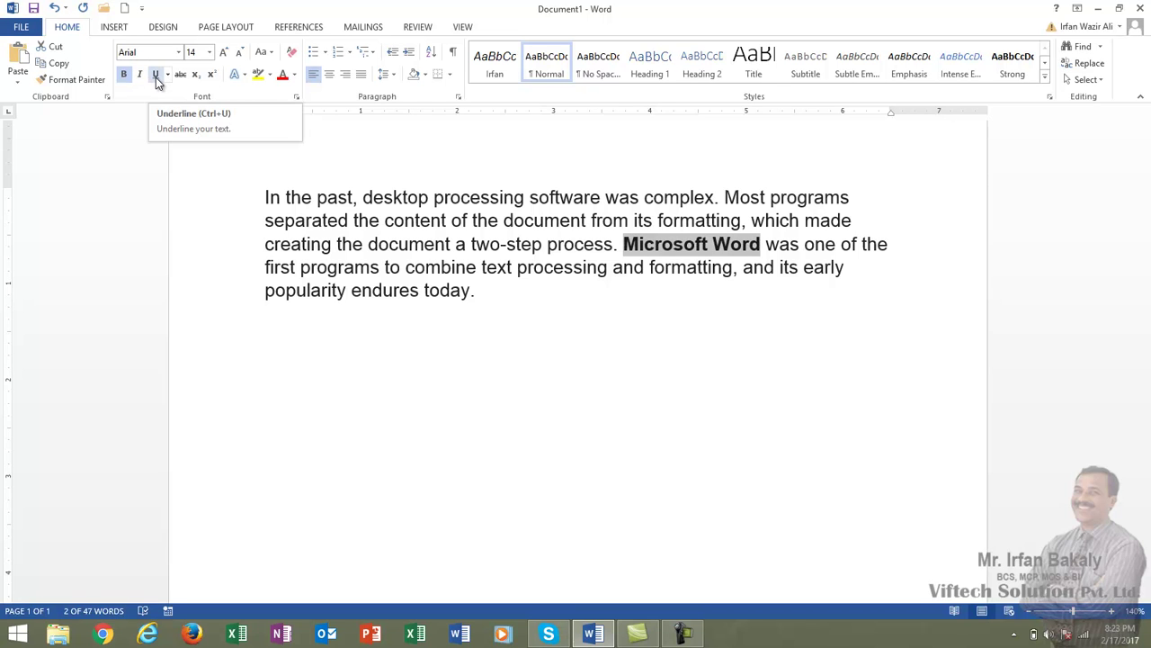
click(156, 78)
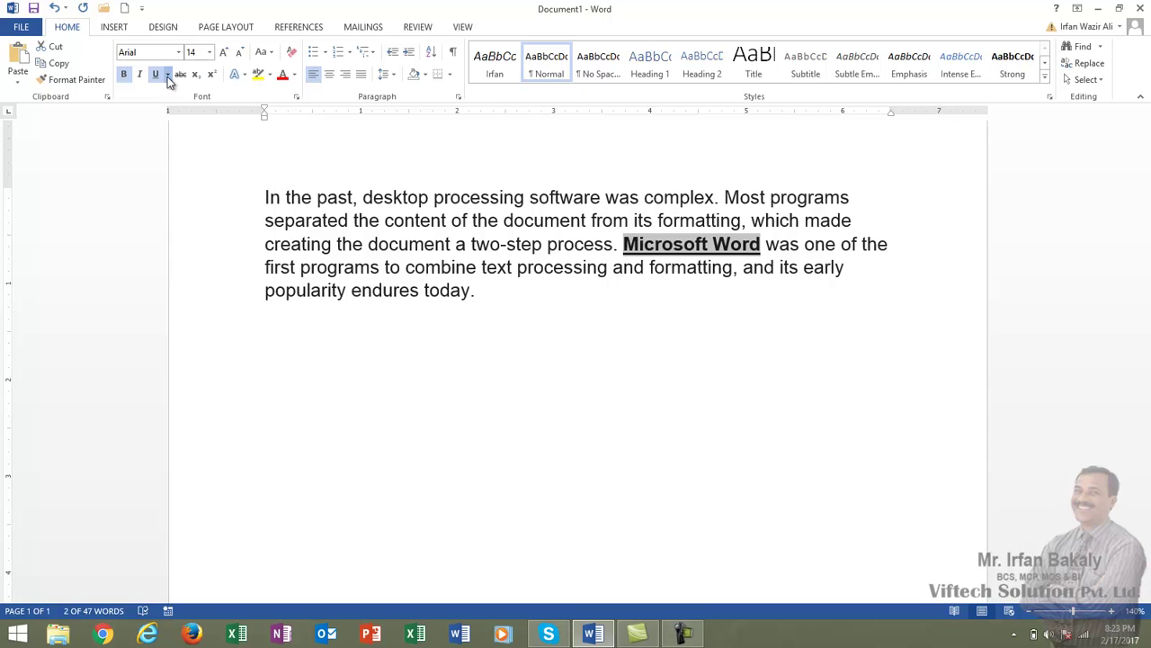
click(167, 76)
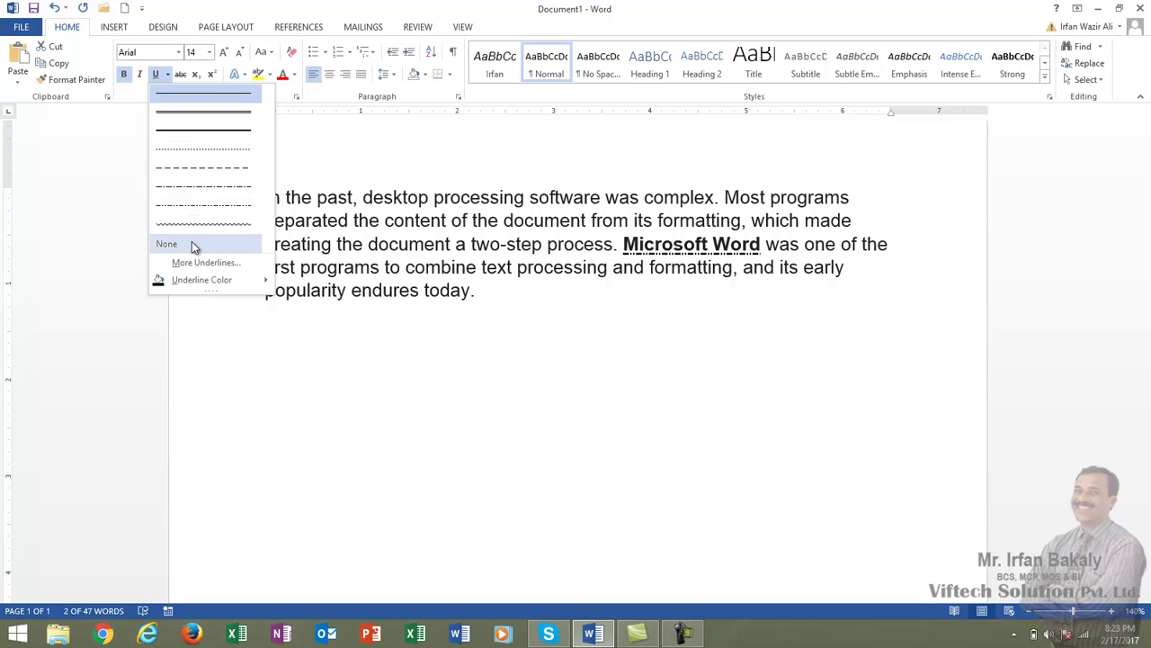
click(214, 133)
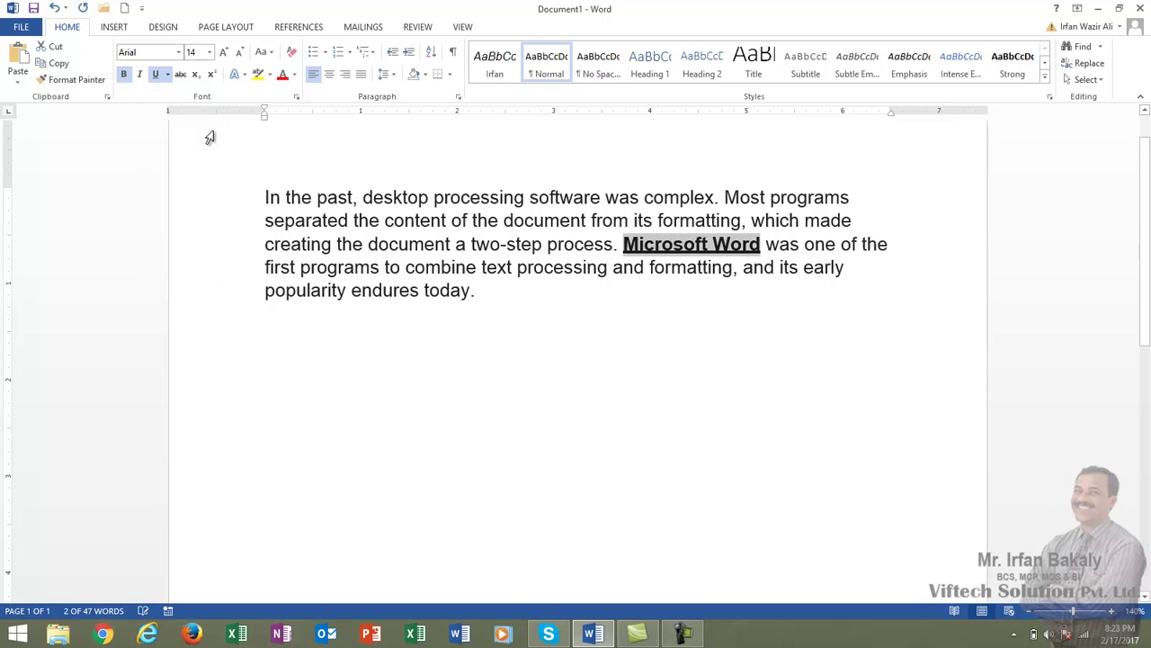
- Change the underline colour of 'Microsoft Word' to the standard red
click(168, 75)
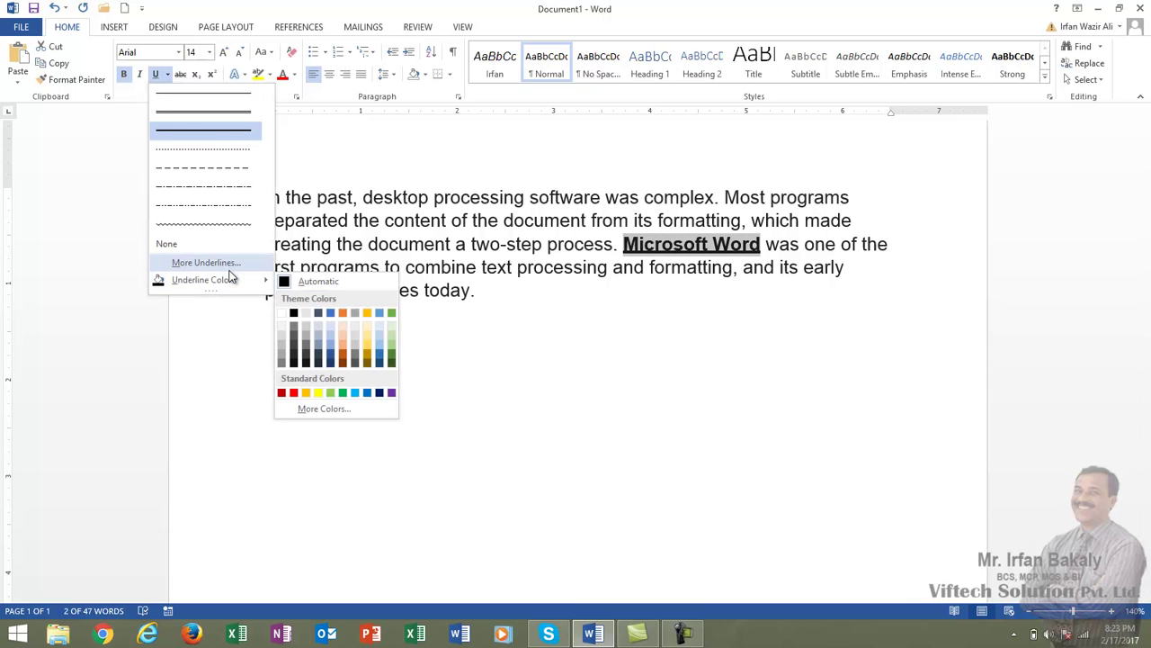
mouse_move(231, 284)
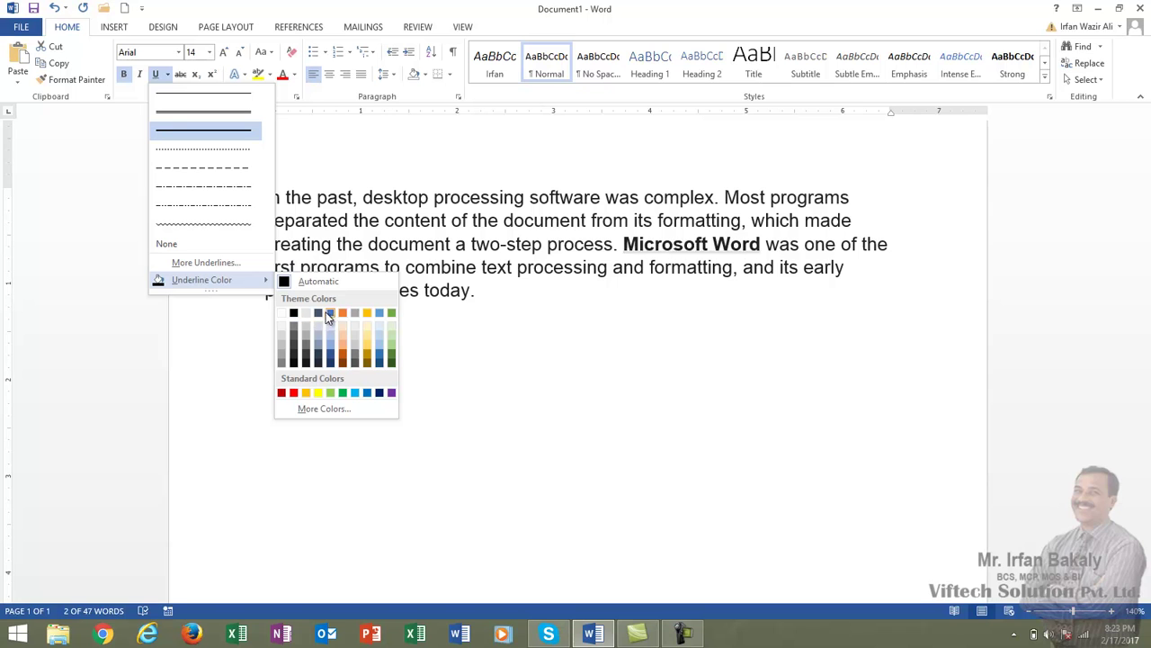
click(294, 393)
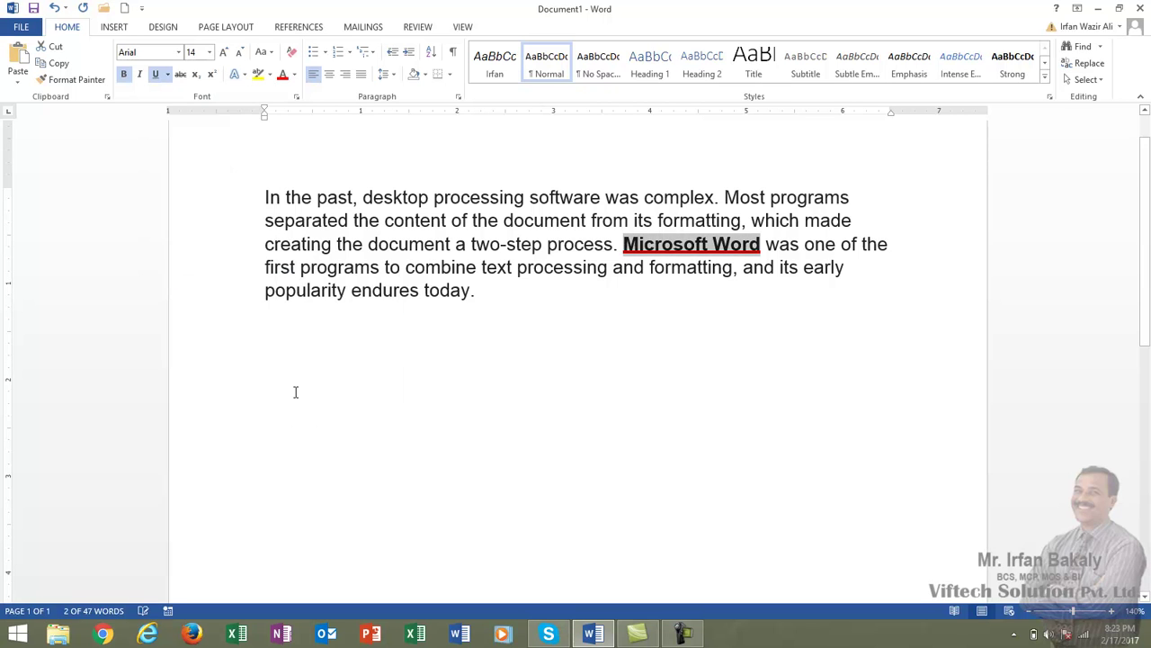
click(345, 267)
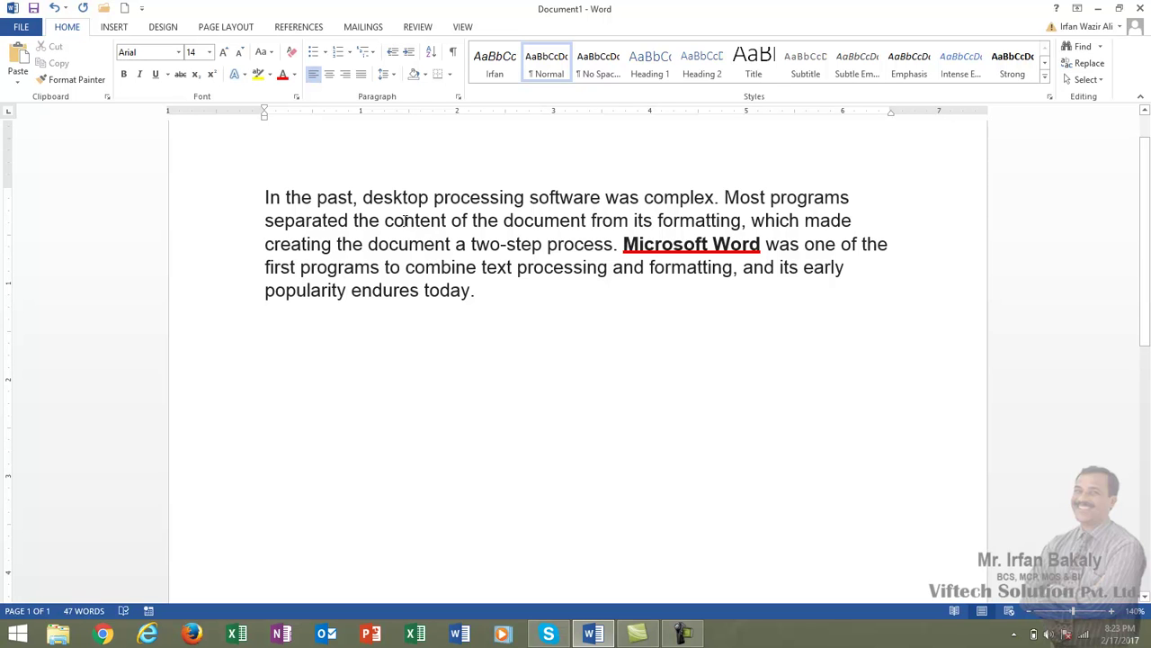
- Add a new line below the paragraph reading 'Firday, 17 Feb 2017'
click(554, 314)
key(Return)
key(Return)
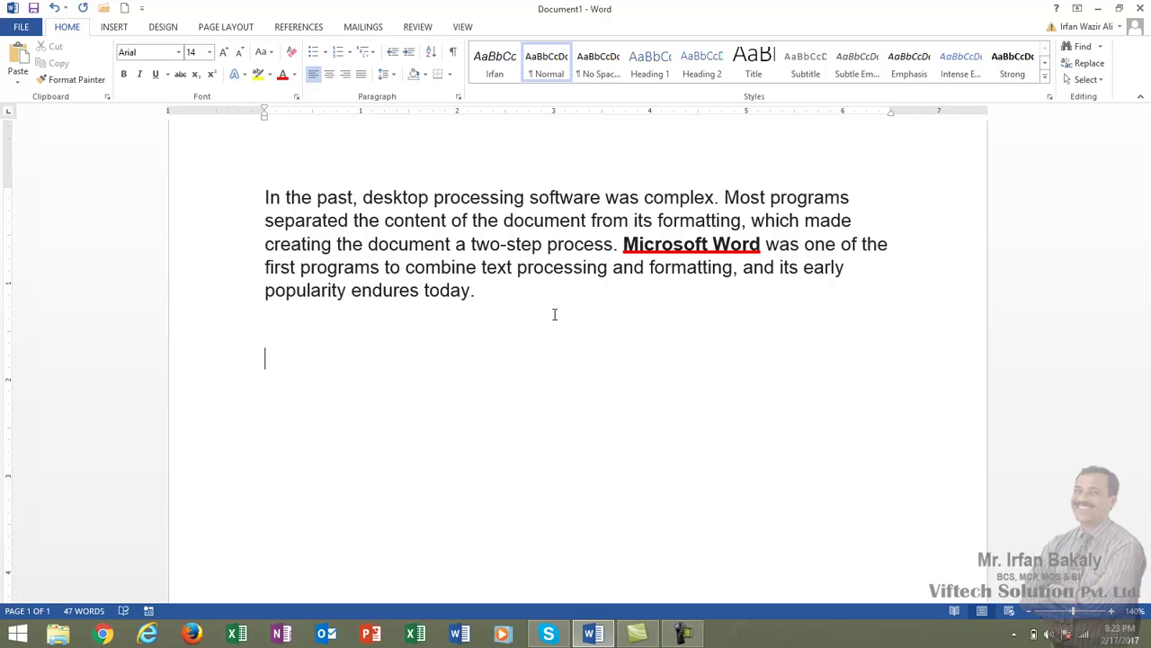
text(Firday, 1)
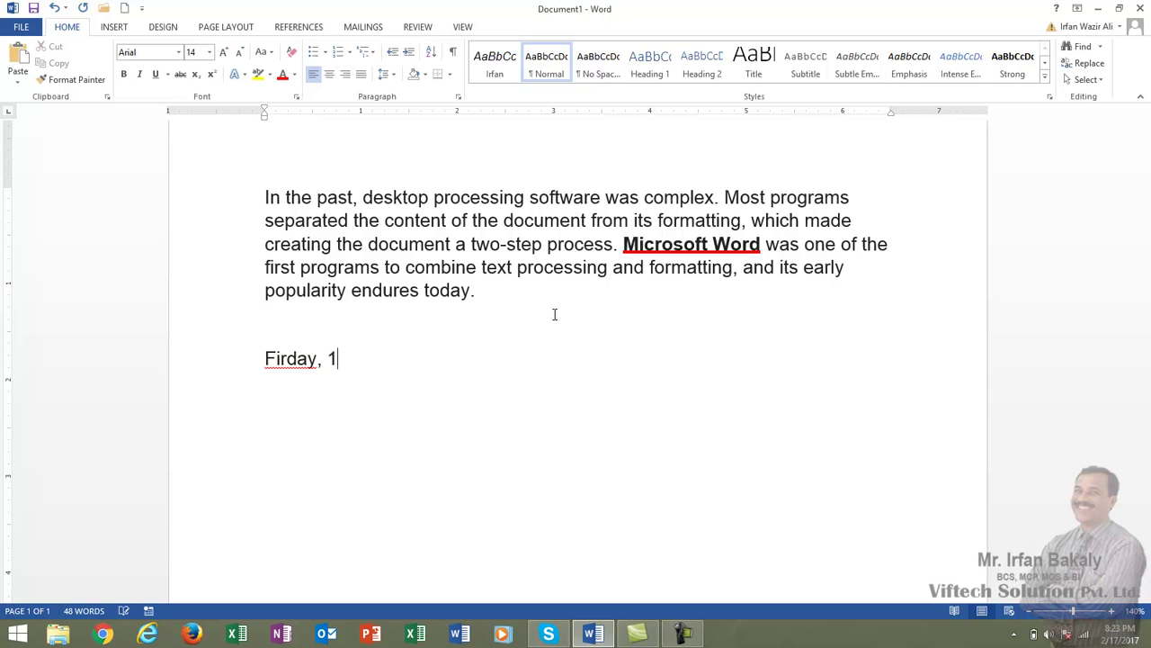
text(7 Feb)
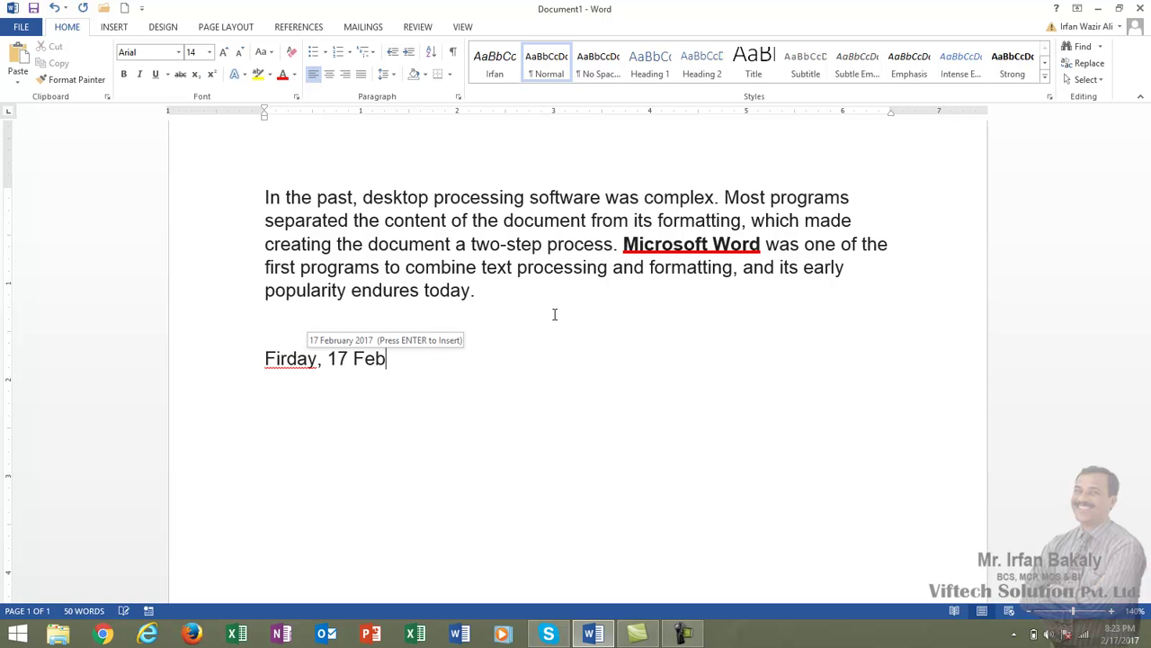
text( 2017)
key(Return)
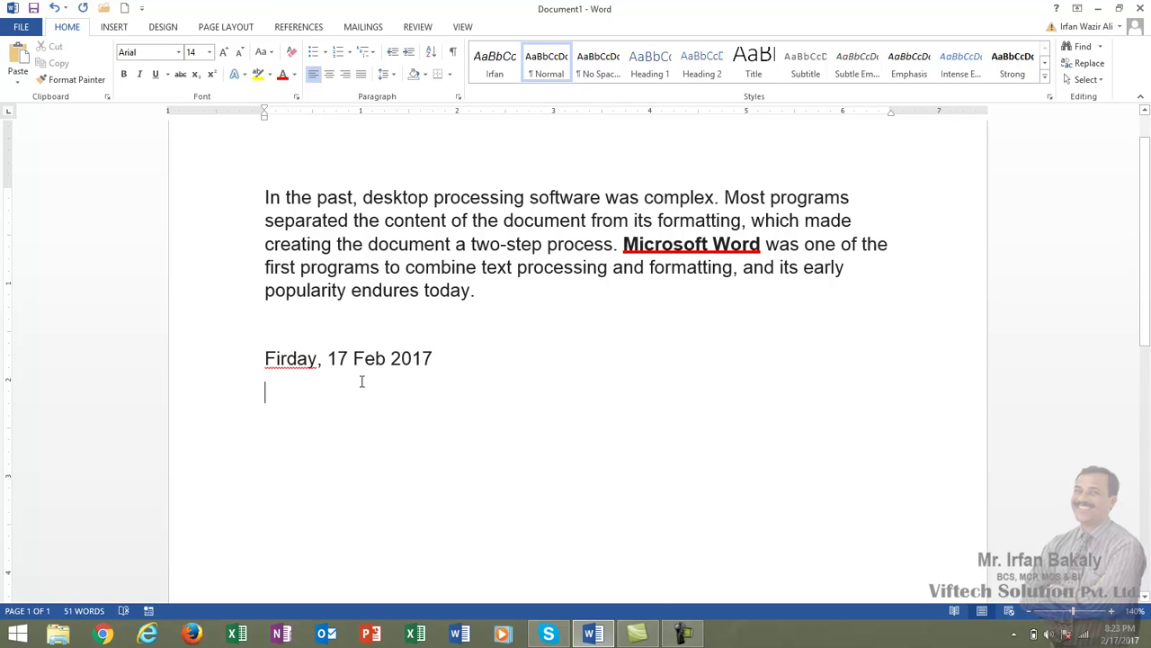
- Correct 'Firday' to 'Friday' and select the whole date line
click(283, 360)
key(BackSpace)
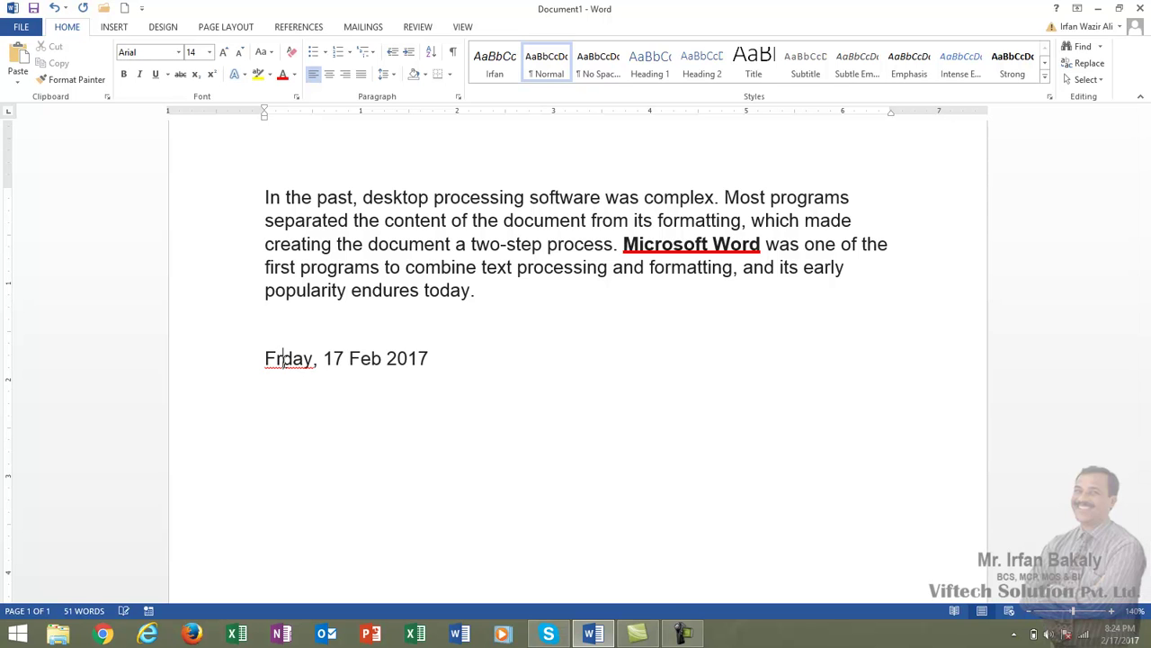
text(i)
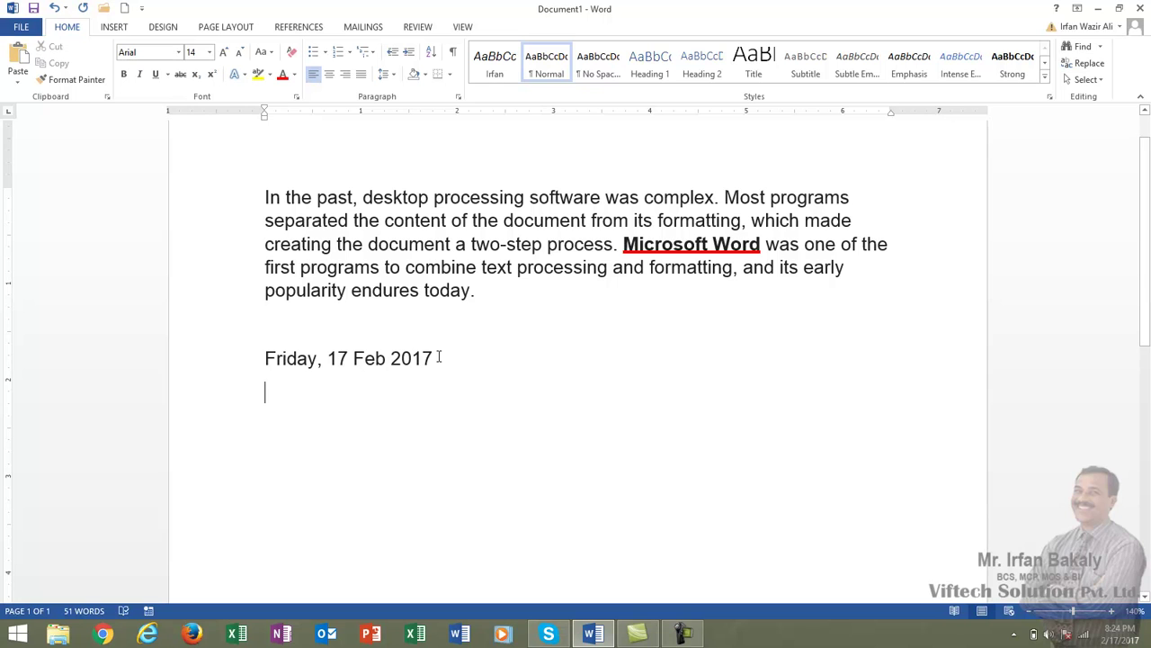
drag(439, 356, 275, 363)
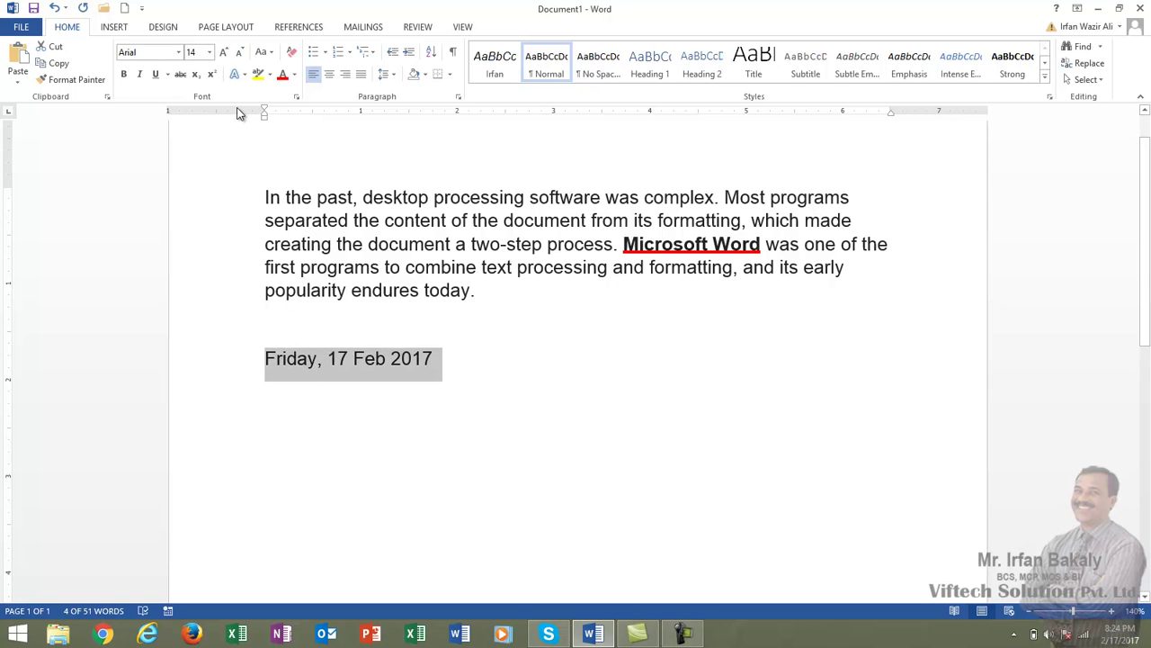
- Strike through the Friday date and type 'Monday, 20 Feb 2017' on the line below
click(180, 75)
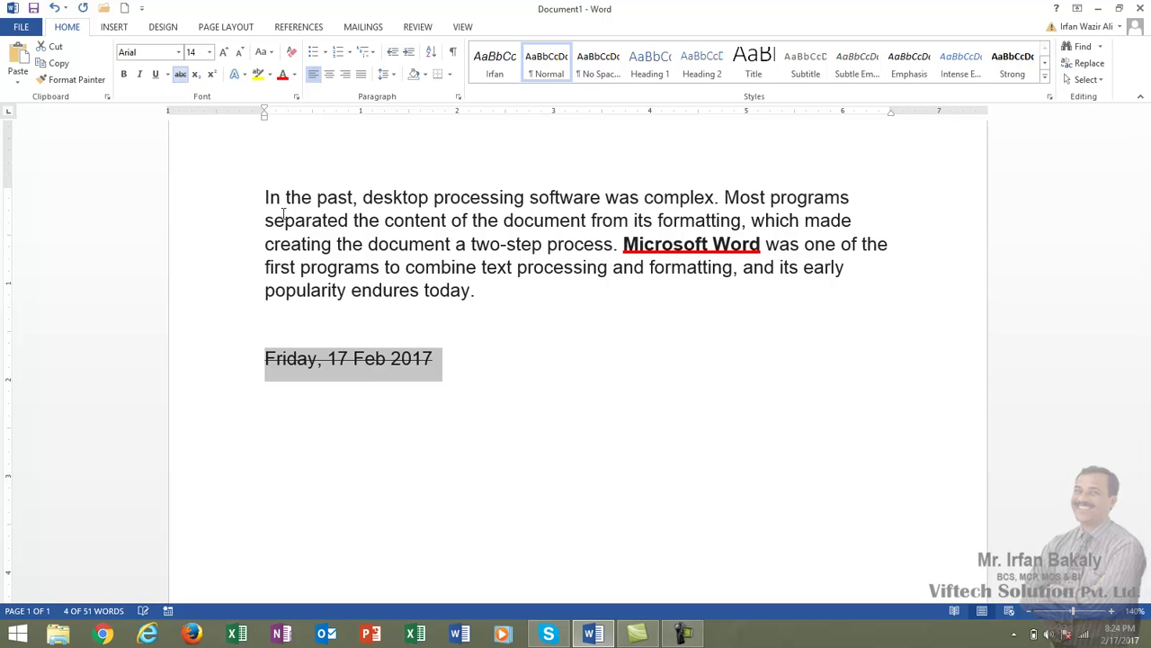
click(463, 396)
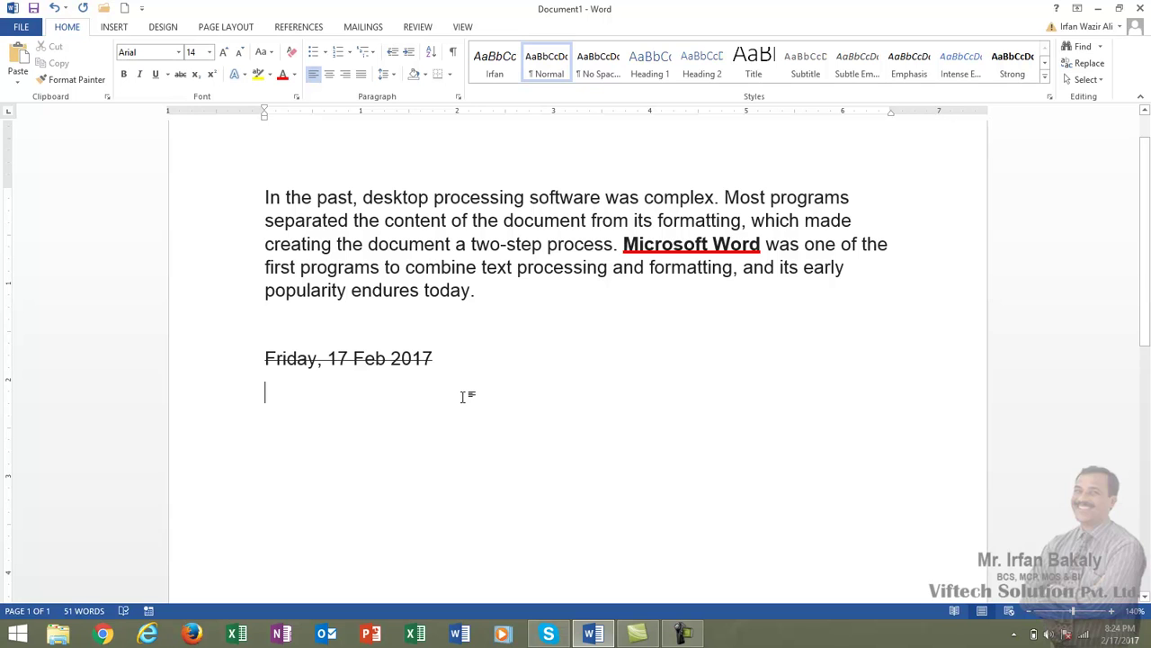
text(Mondya)
key(BackSpace)
key(BackSpace)
text(ay)
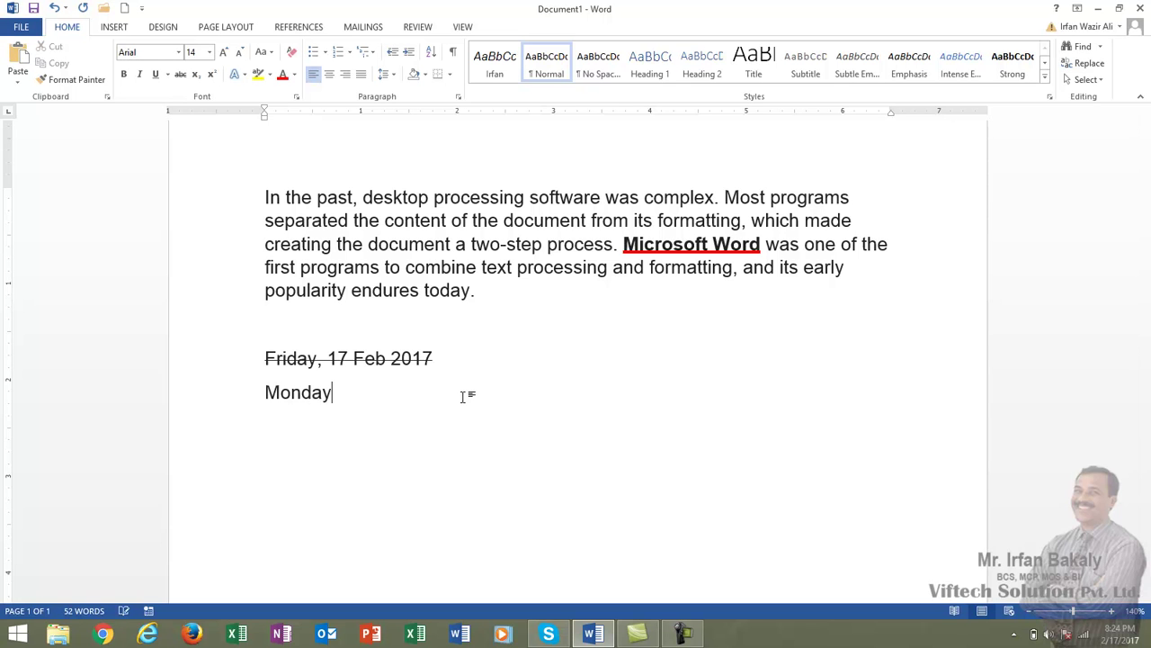
text(, )
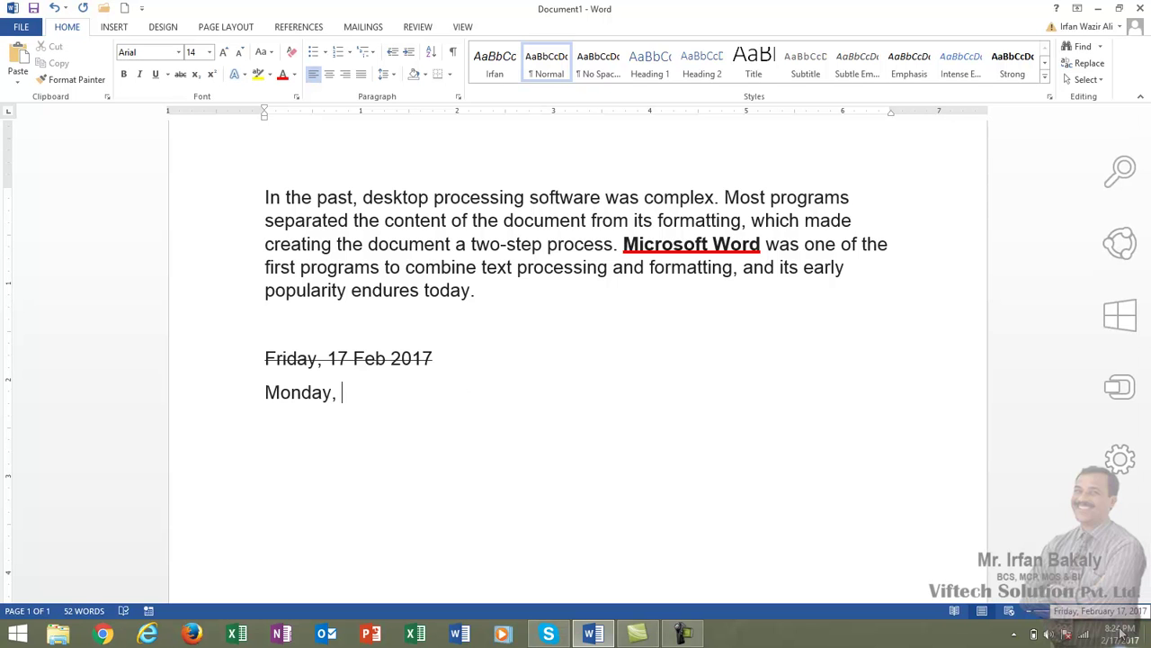
text(22)
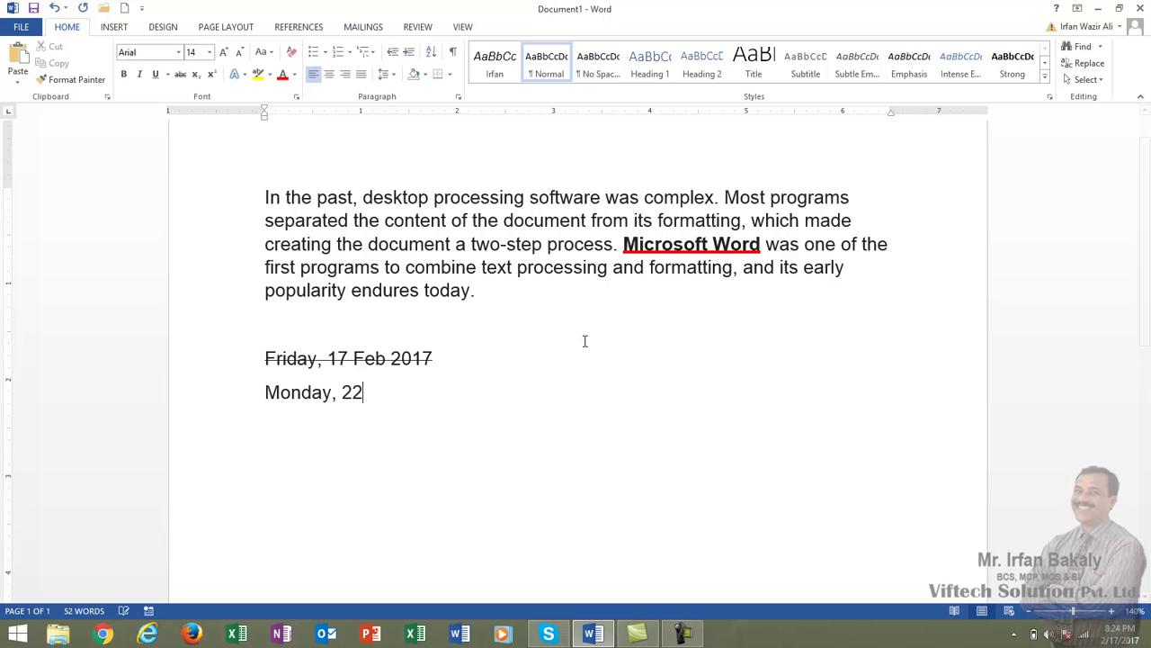
key(BackSpace)
key(BackSpace)
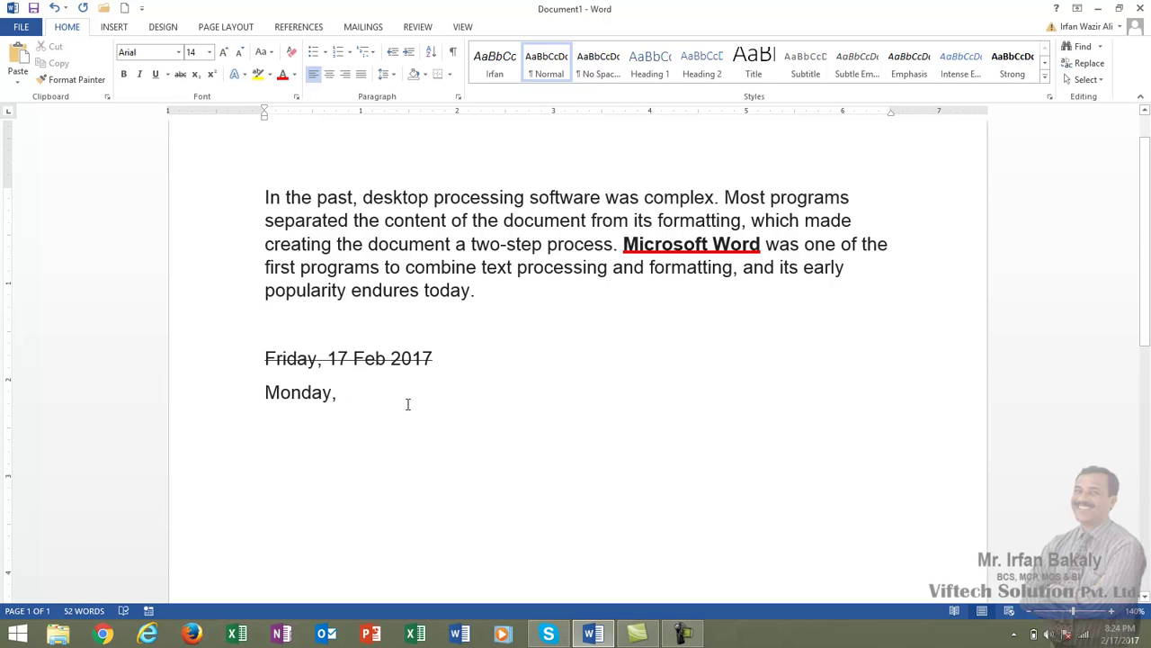
text(20)
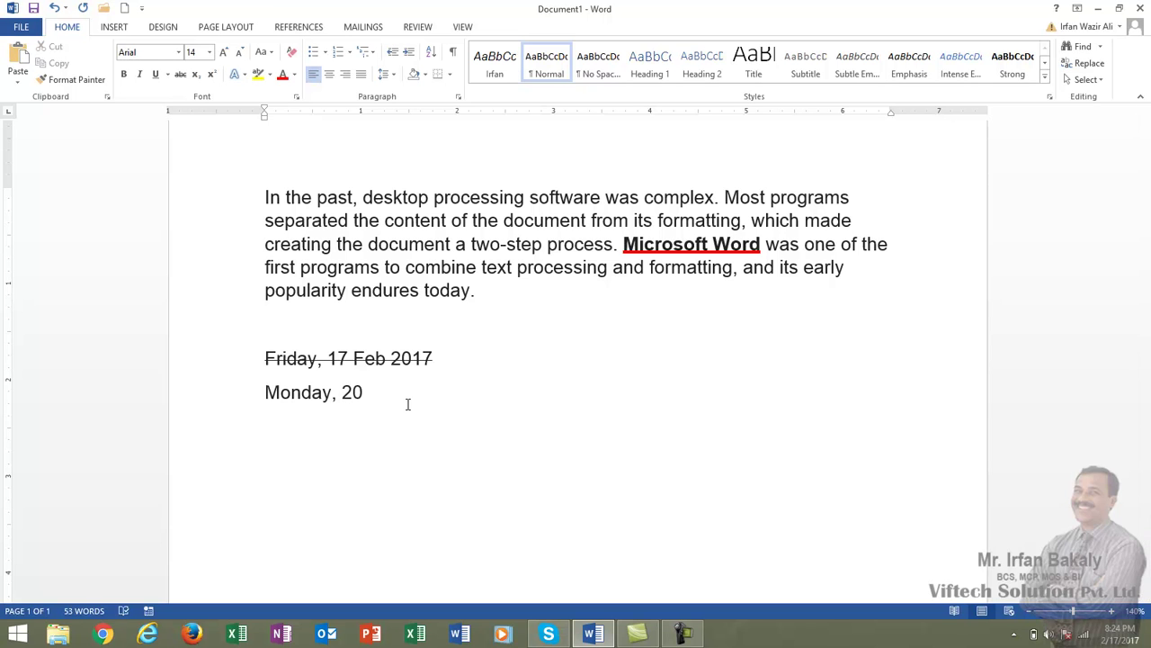
text( Feb 2017)
key(Return)
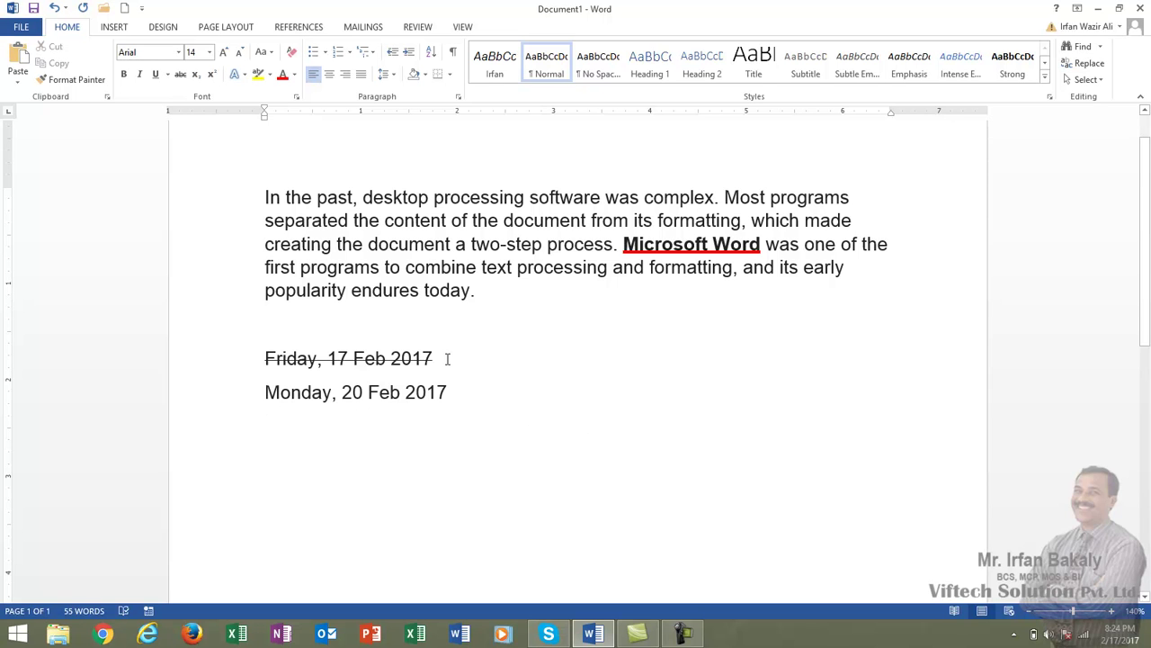
- Select and deselect the Friday line, then start a new empty line below Monday
drag(433, 359, 274, 356)
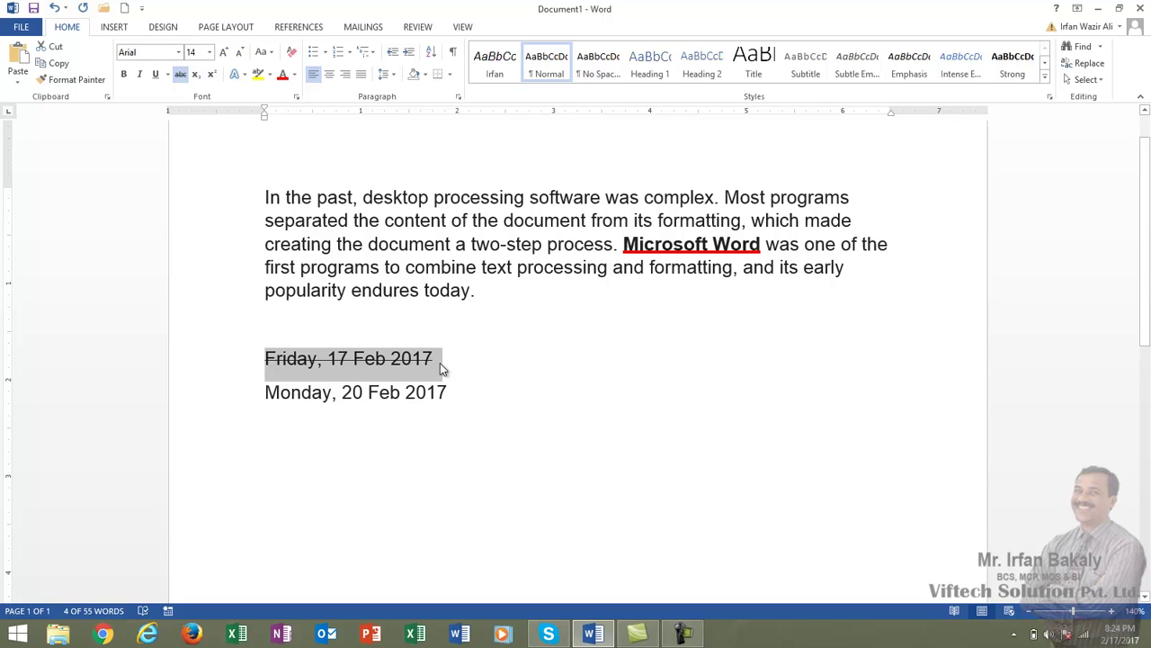
click(290, 394)
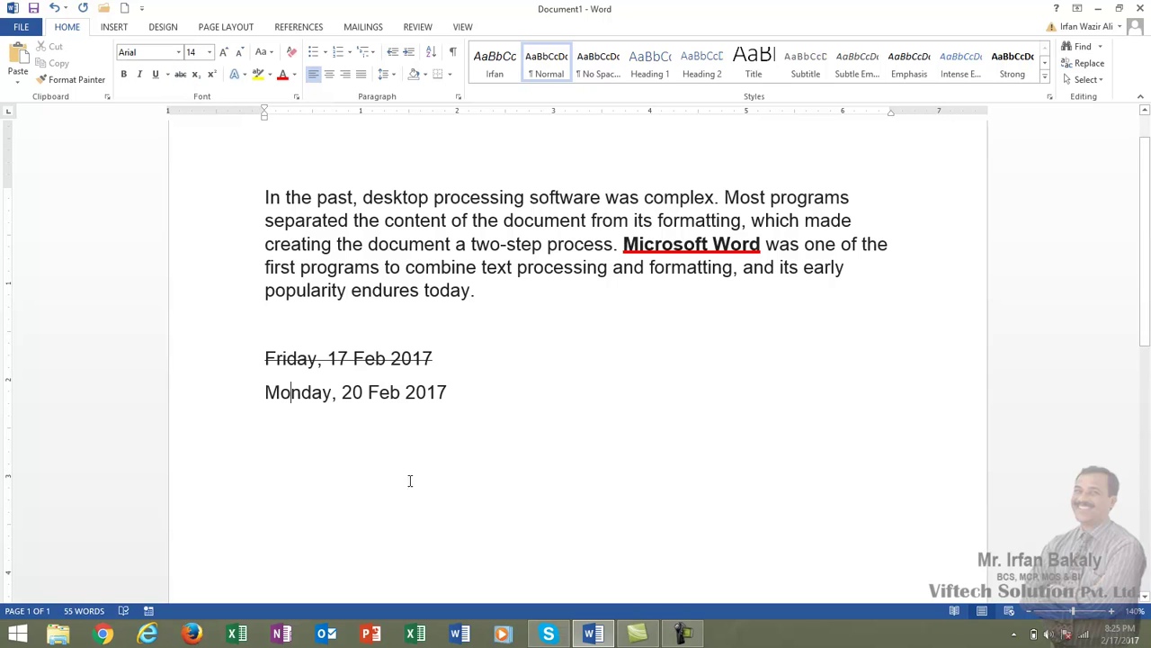
click(491, 393)
key(Return)
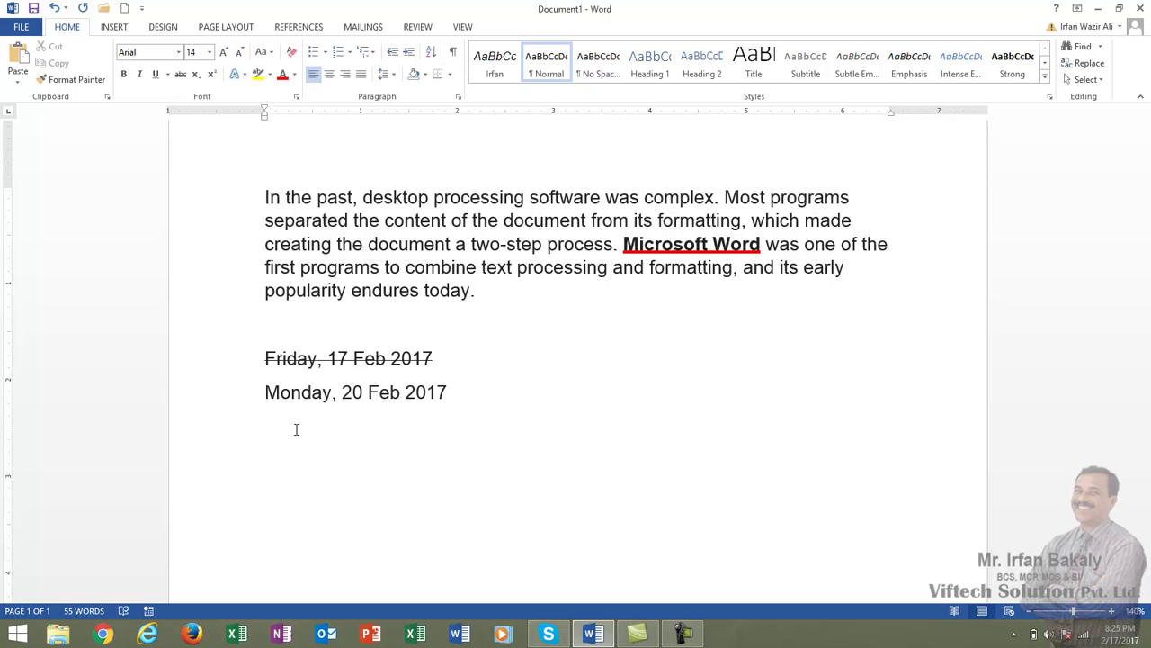
- Type 'H2O' and set its 2 to superscript, after trying subscript
text(H2O)
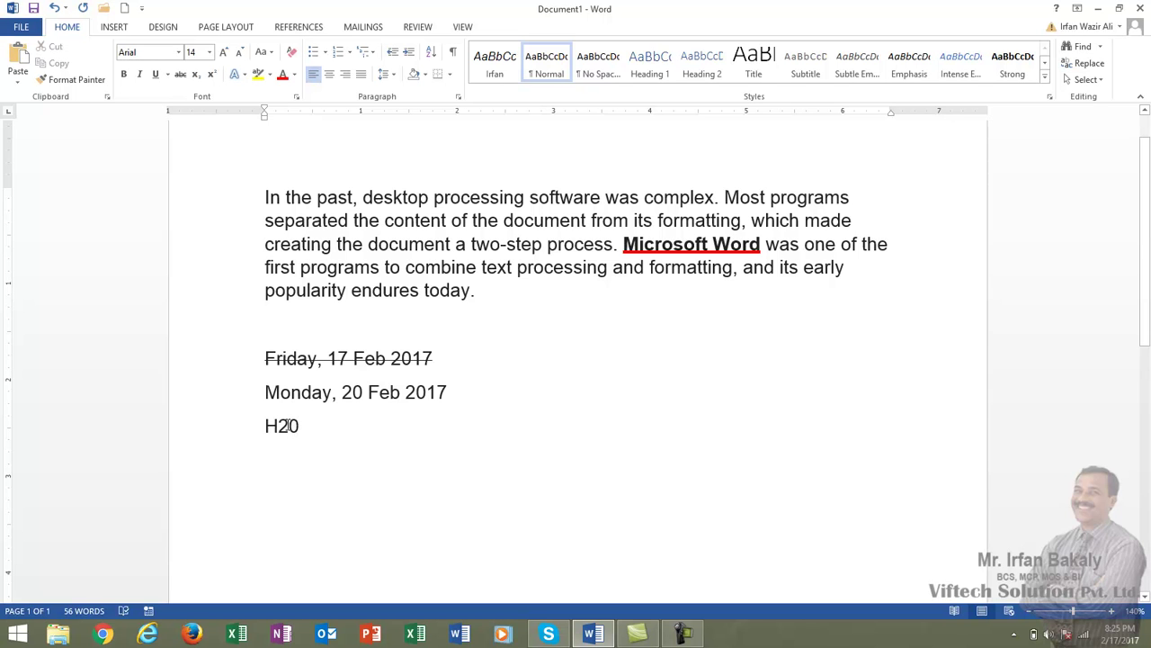
drag(289, 425, 279, 429)
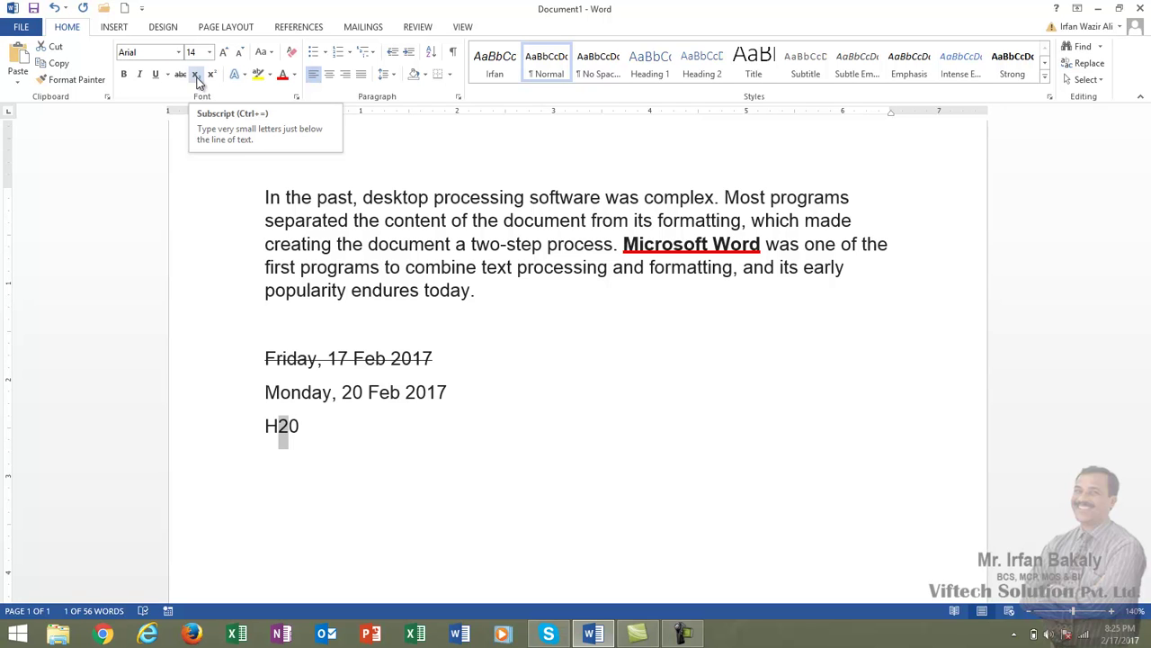
click(197, 76)
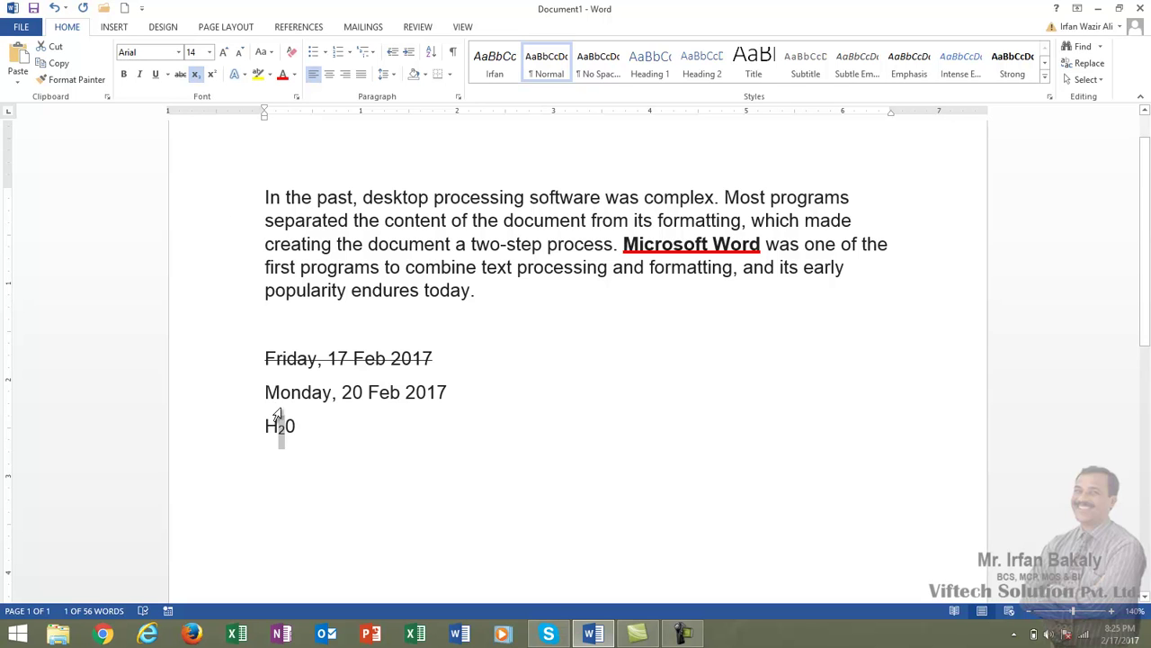
click(213, 76)
click(196, 76)
click(212, 76)
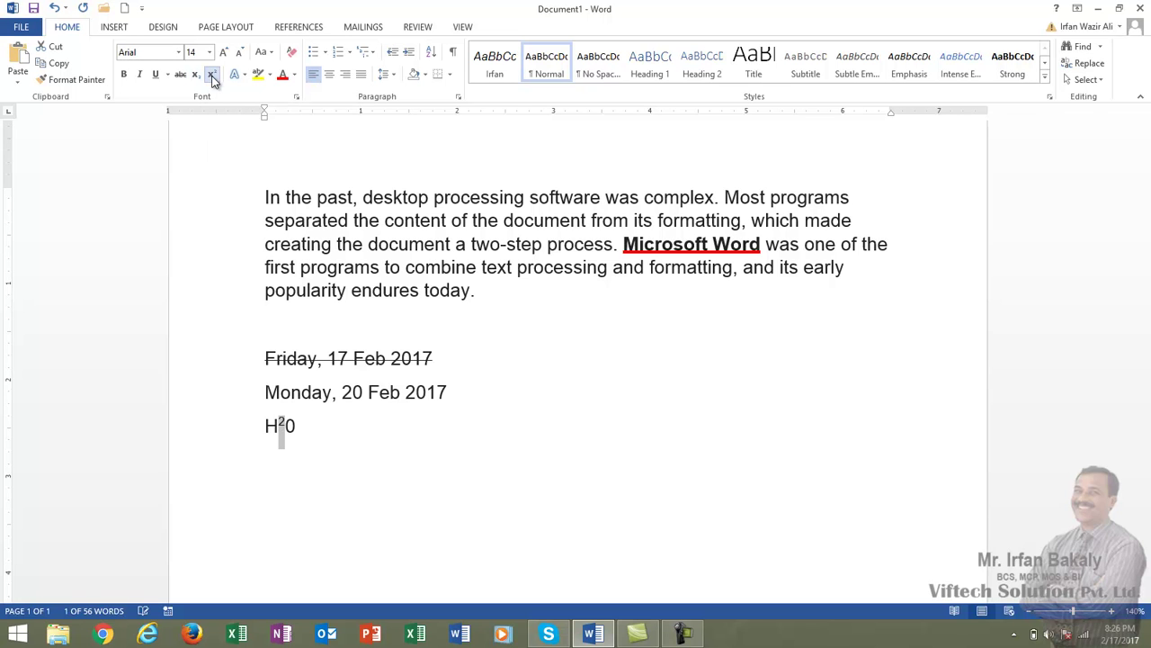
click(322, 450)
- Type 'S/O' with the S as superscript and the O as subscript
text(s)
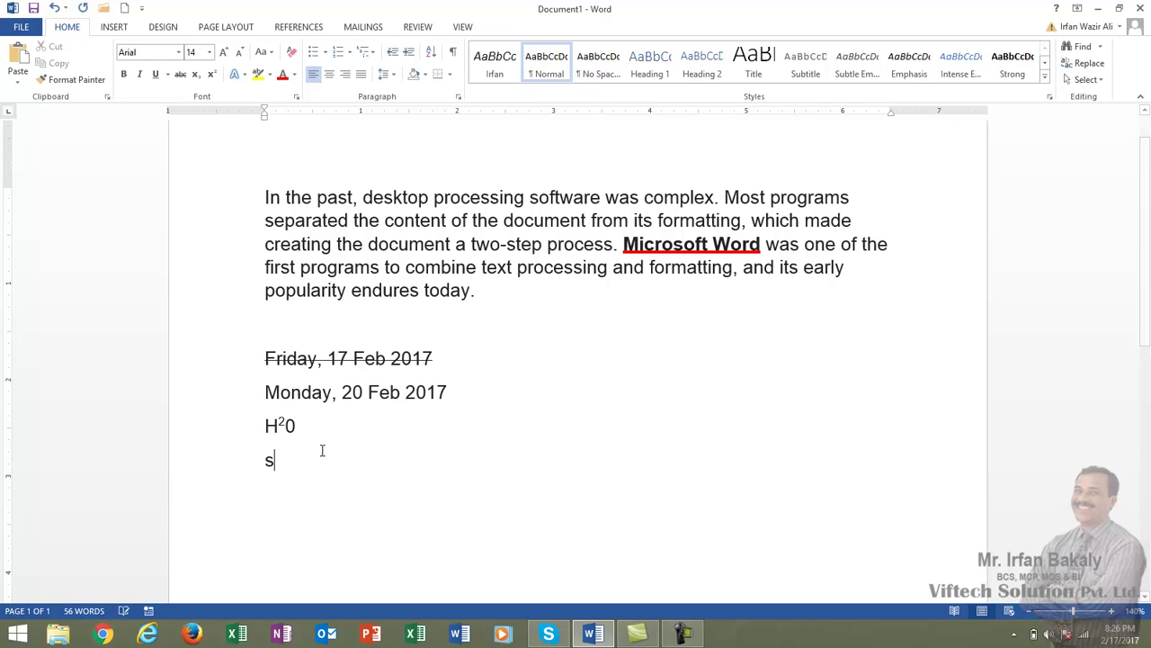
key(BackSpace)
text(S/o)
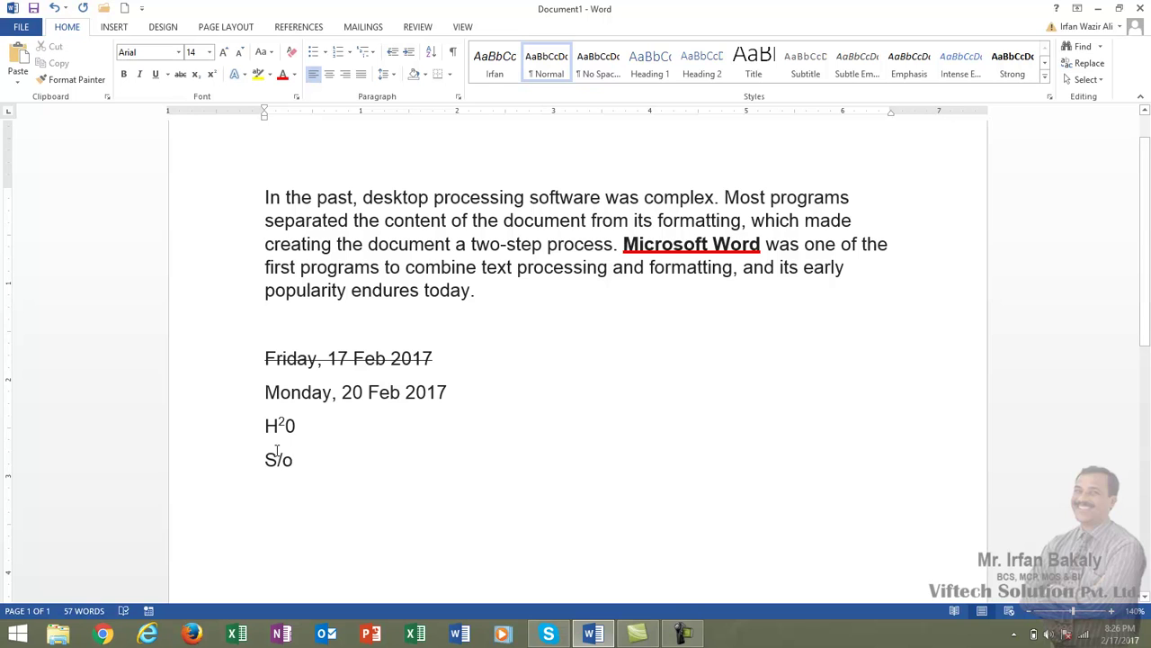
key(BackSpace)
text(O)
drag(265, 460, 275, 466)
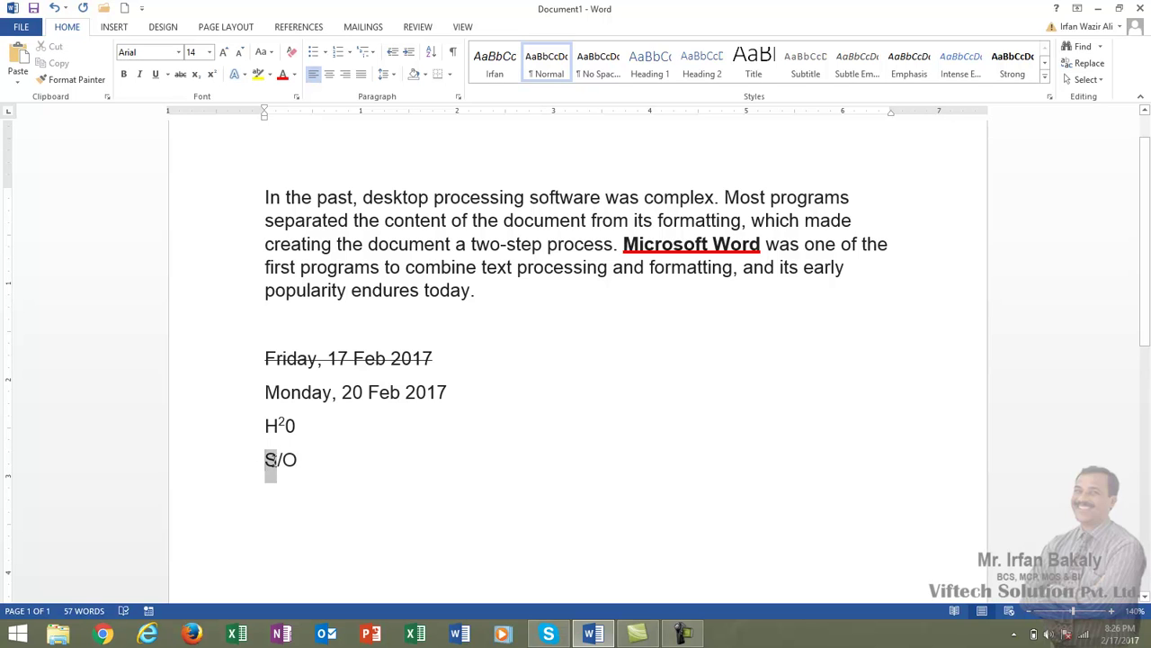
click(212, 78)
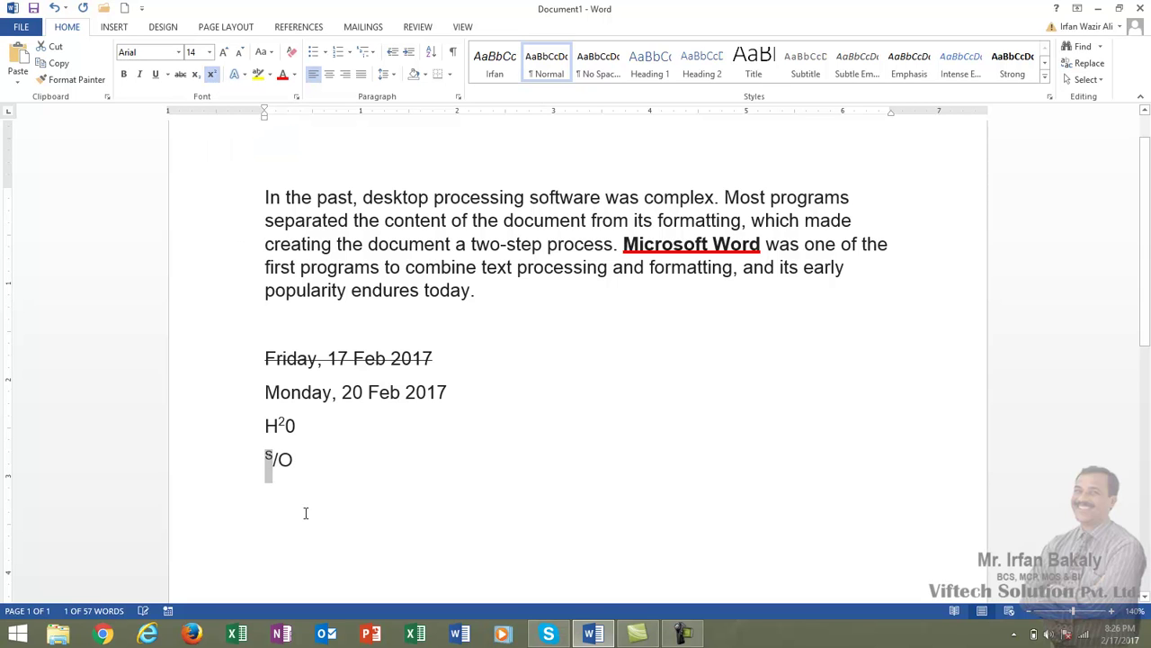
click(291, 460)
drag(286, 460, 278, 460)
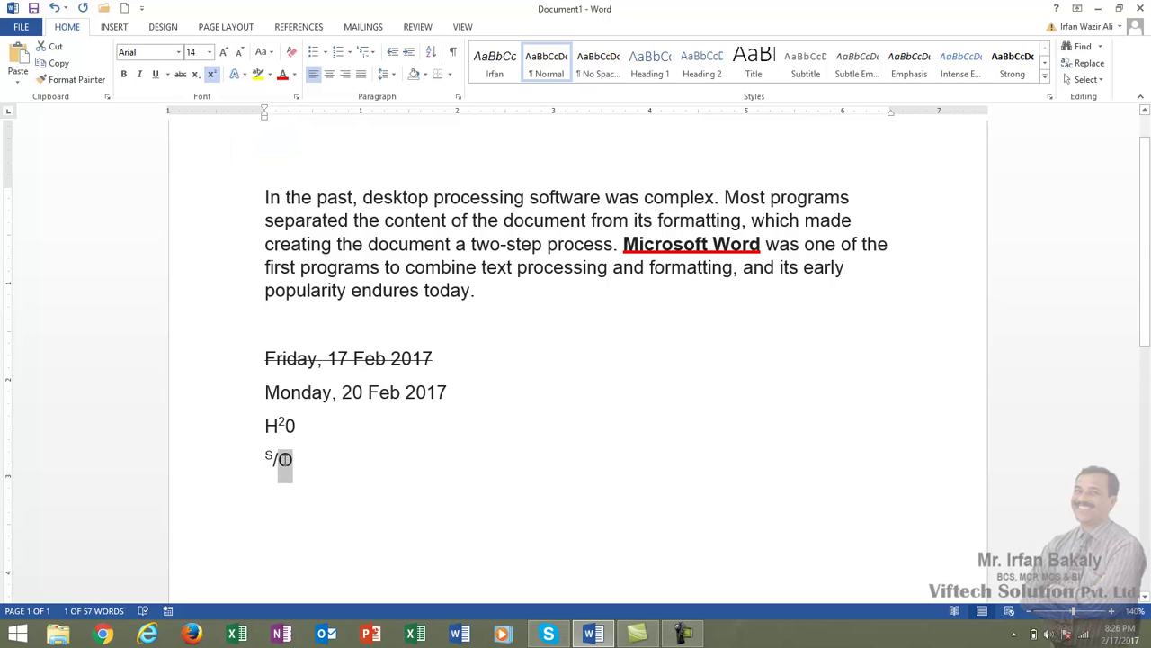
click(196, 74)
- Add a person's name before S/O and the father's name after it in normal text
click(345, 512)
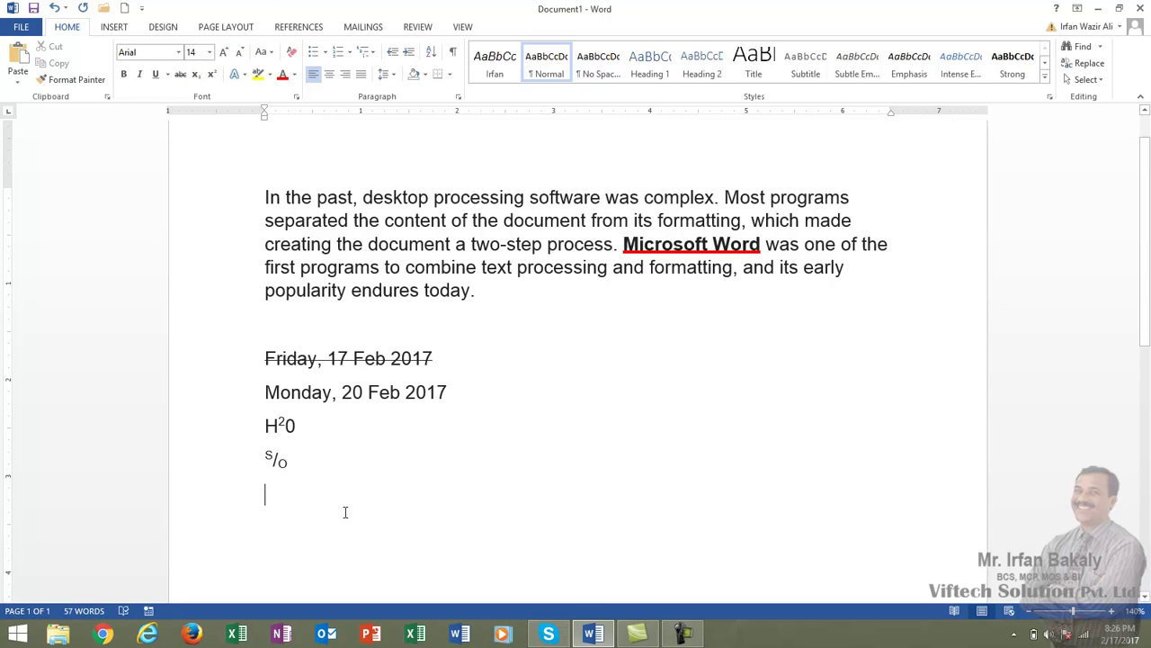
key(Up)
click(213, 76)
text(Irfan)
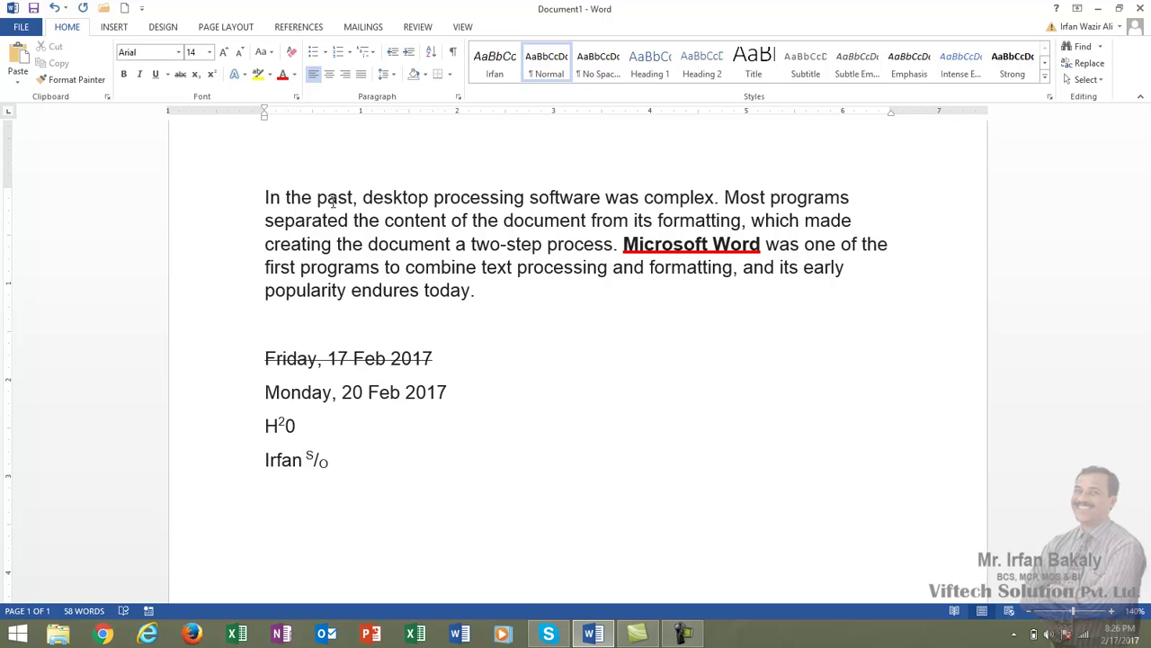
click(396, 471)
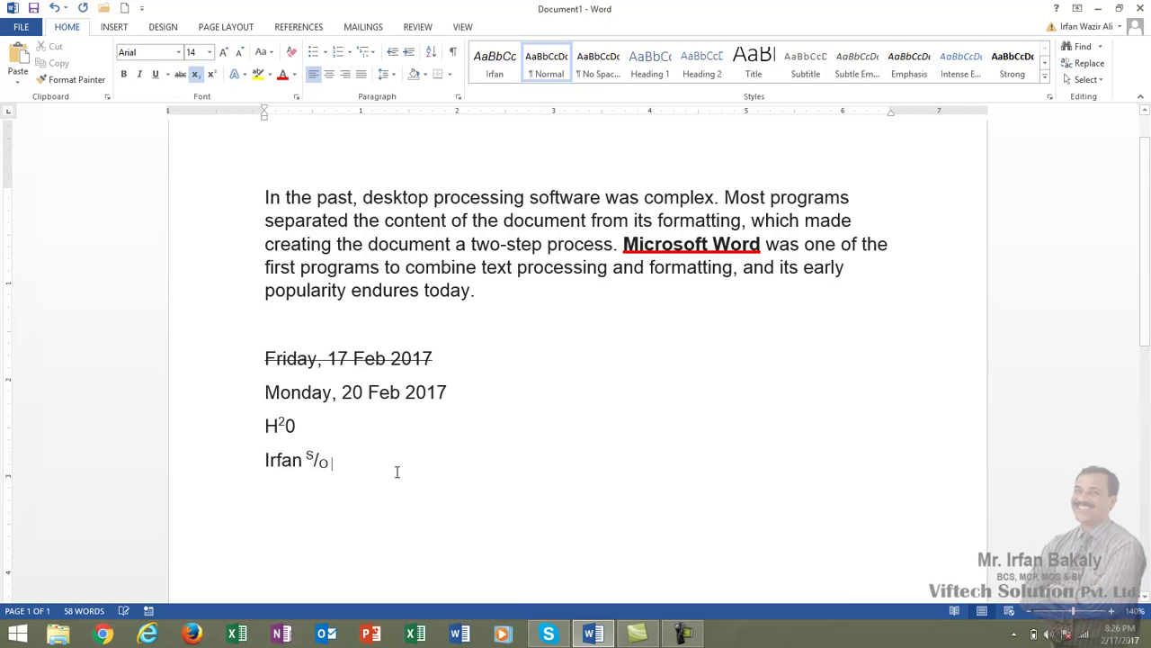
click(196, 75)
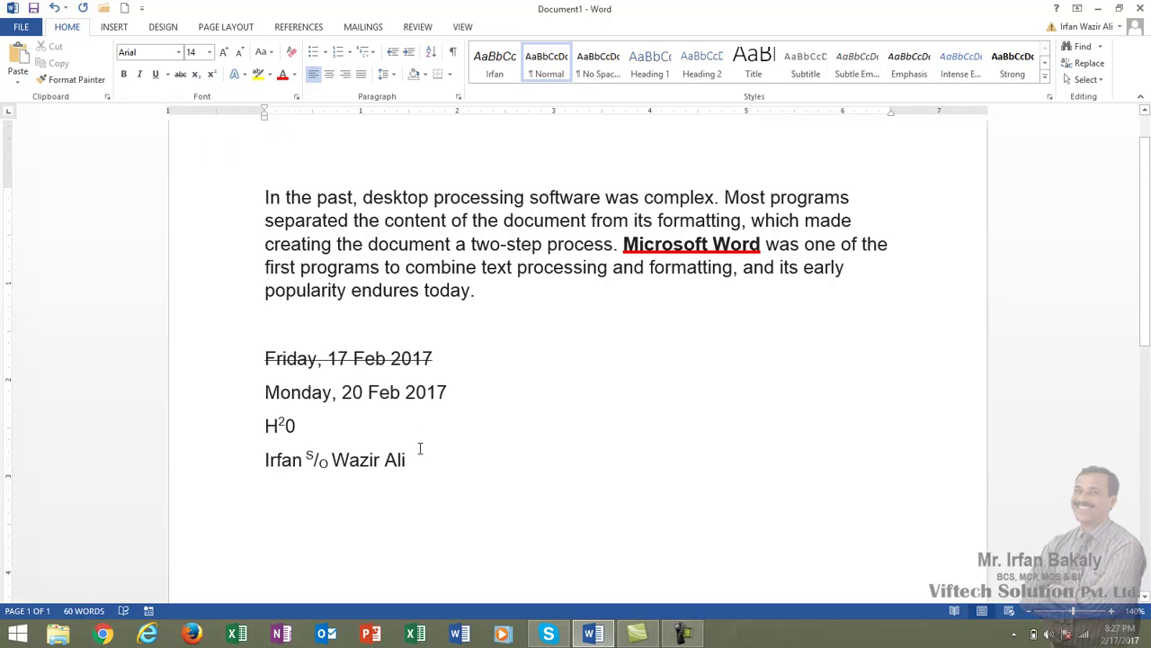
- Apply the blue outlined hard-shadow text effect to the 'Monday, 20 Feb 2017' line
drag(457, 392, 266, 392)
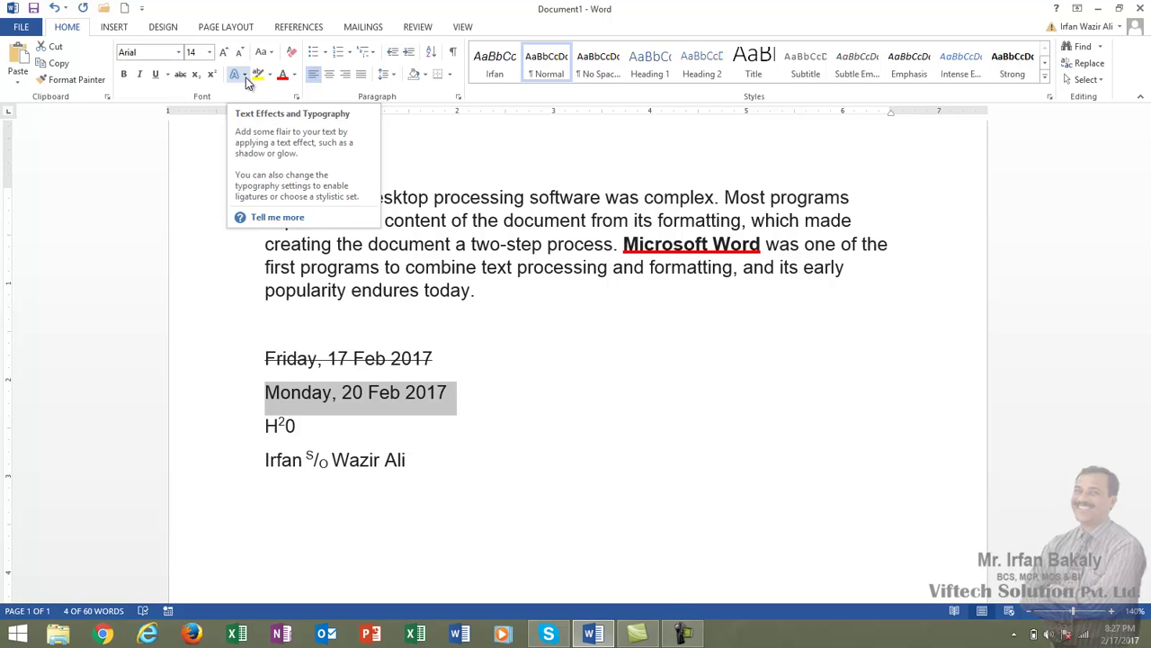
click(247, 76)
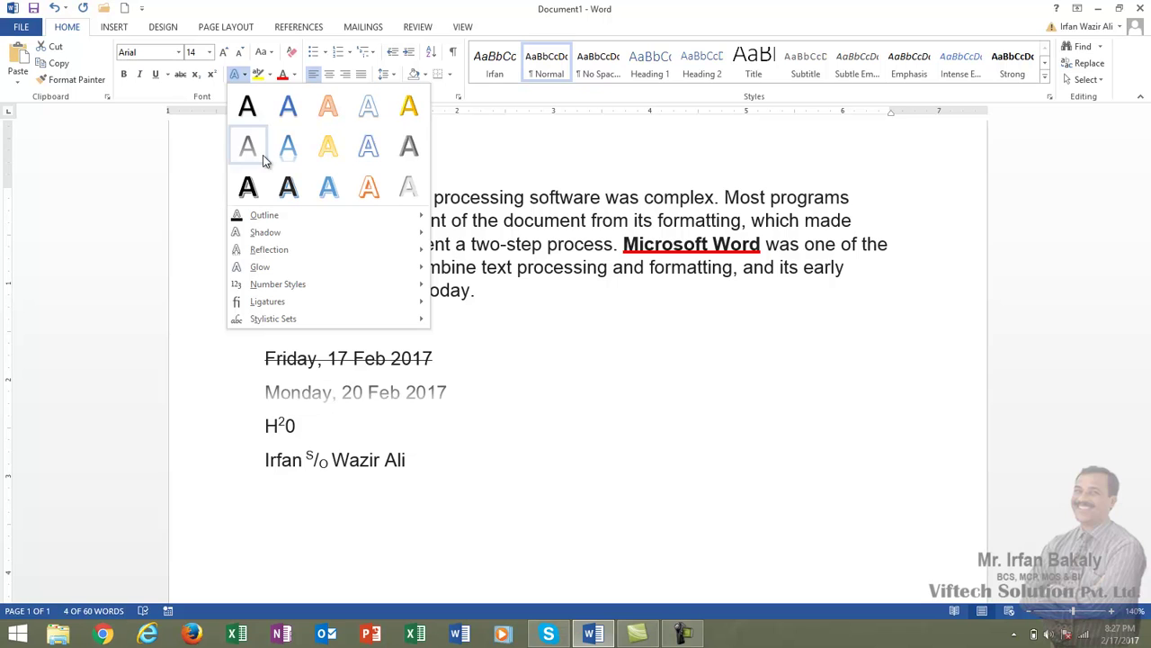
click(324, 187)
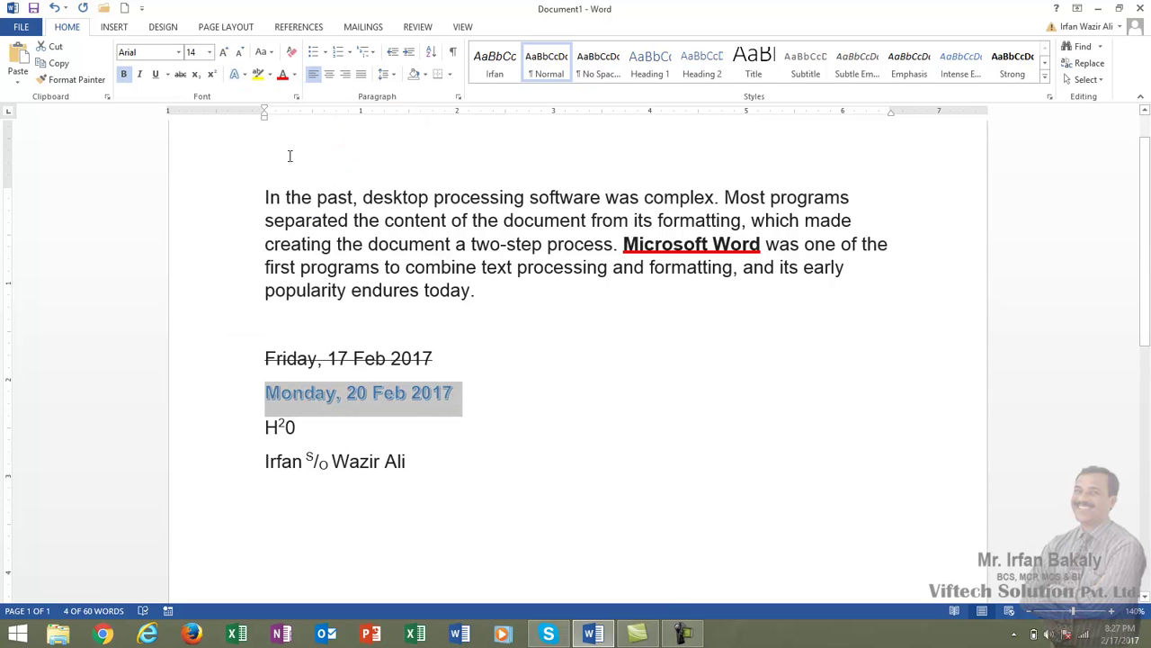
- Set the Monday line's text outline colour to red
click(243, 75)
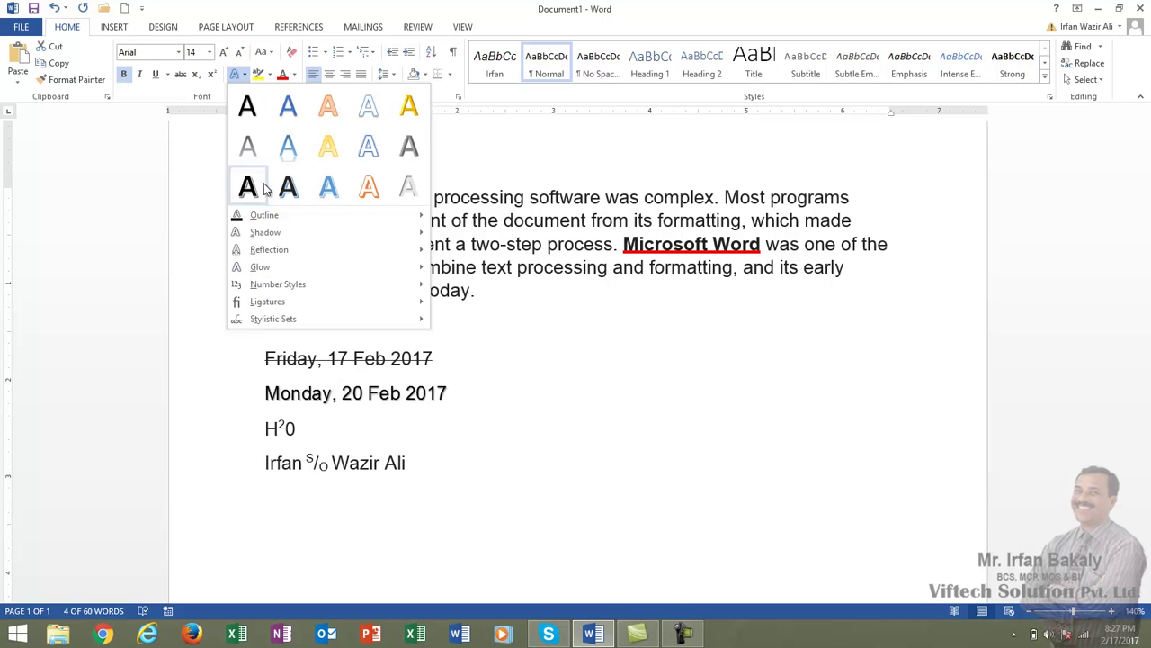
mouse_move(268, 215)
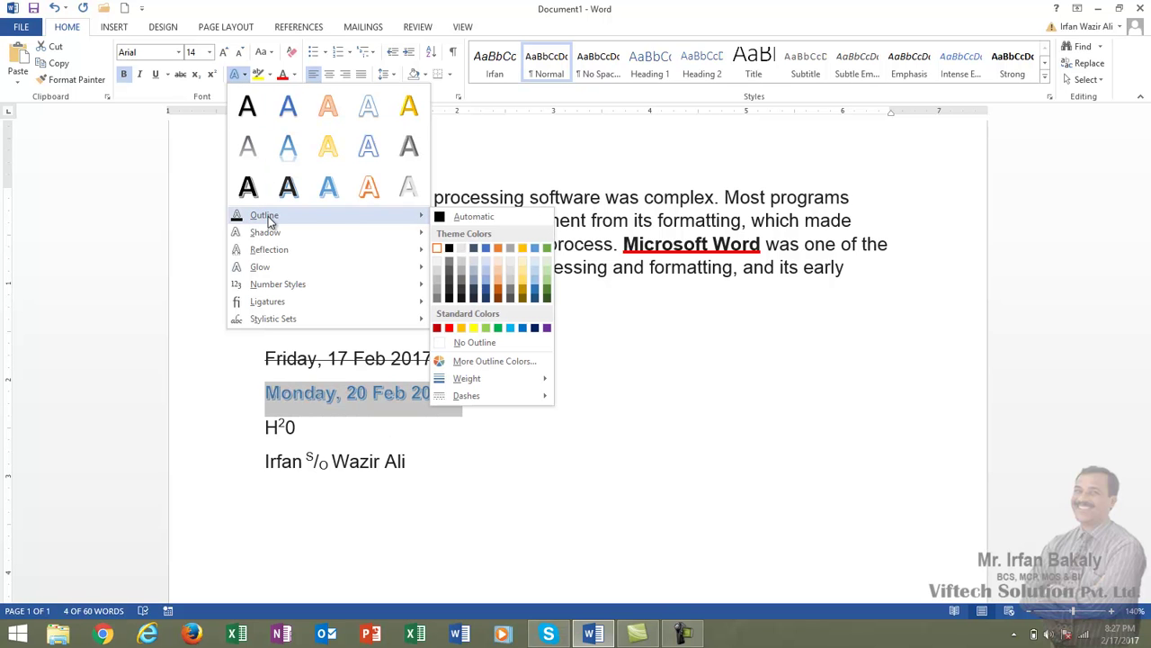
mouse_move(368, 213)
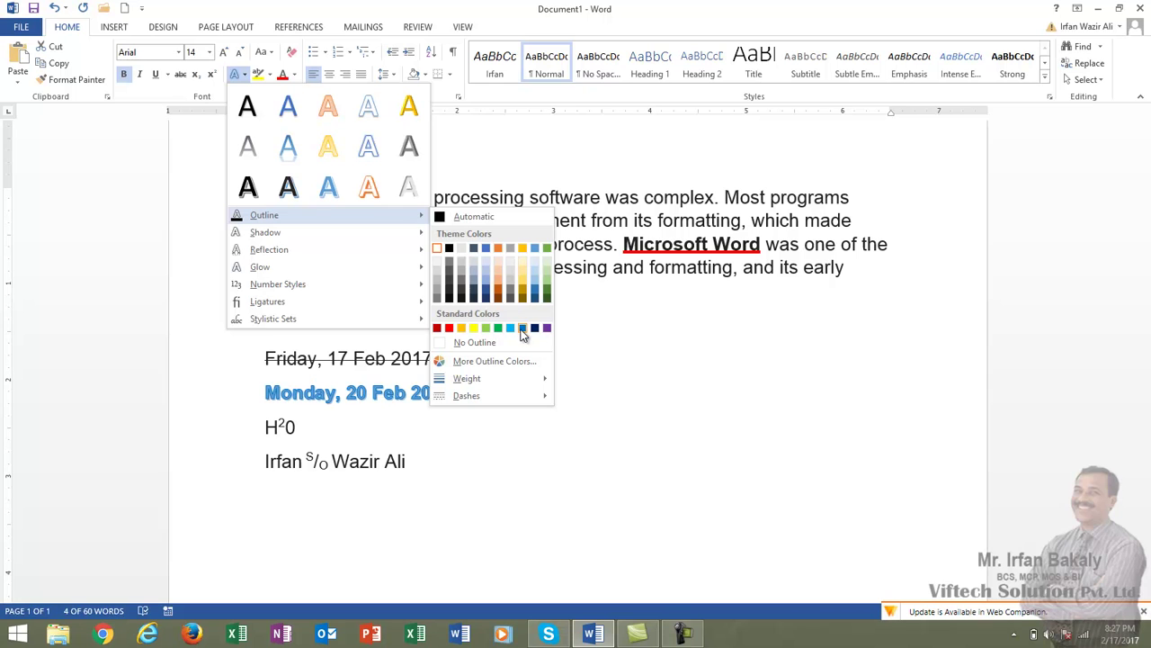
click(449, 330)
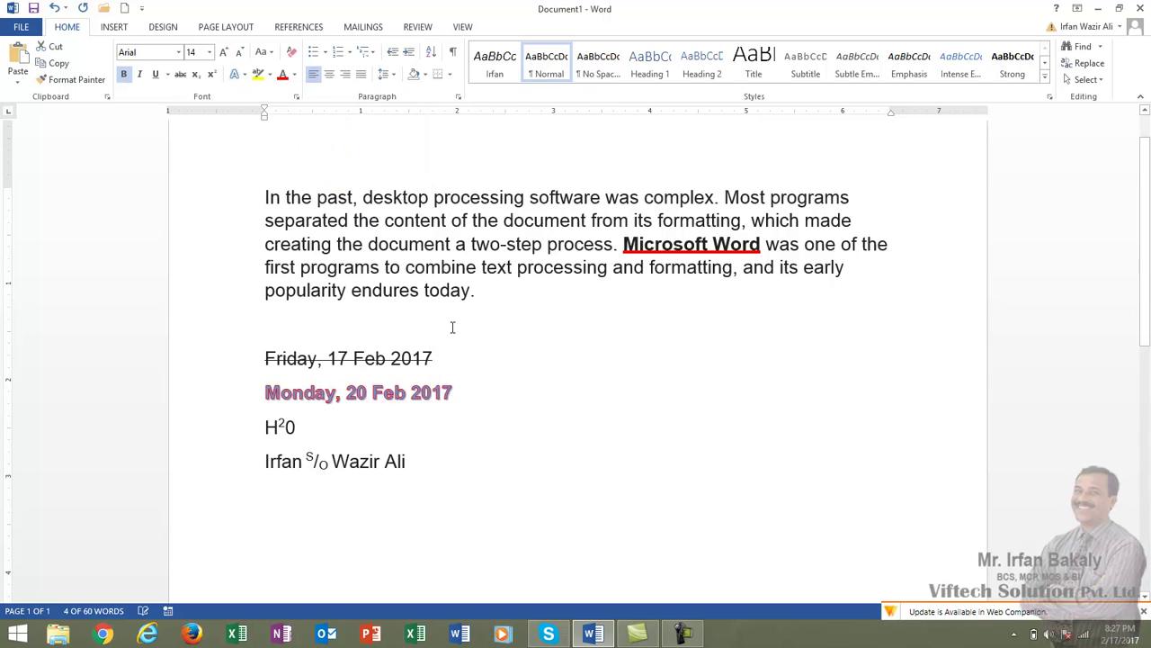
- Add a perspective shadow and a tight reflection to the Monday line
click(250, 75)
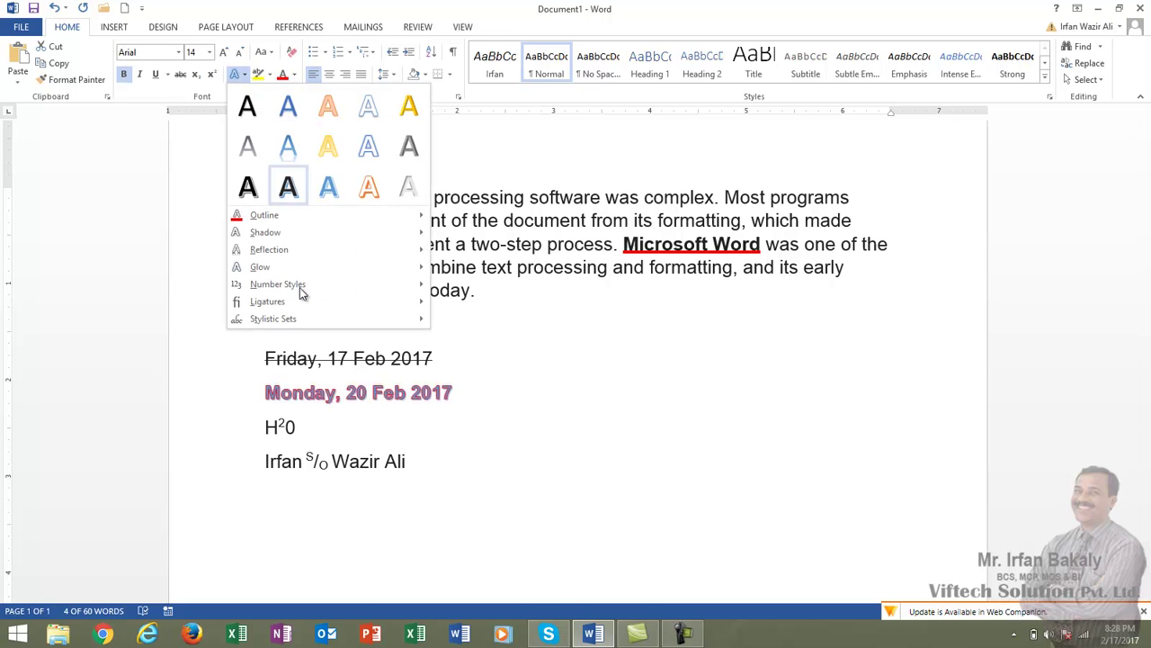
mouse_move(373, 236)
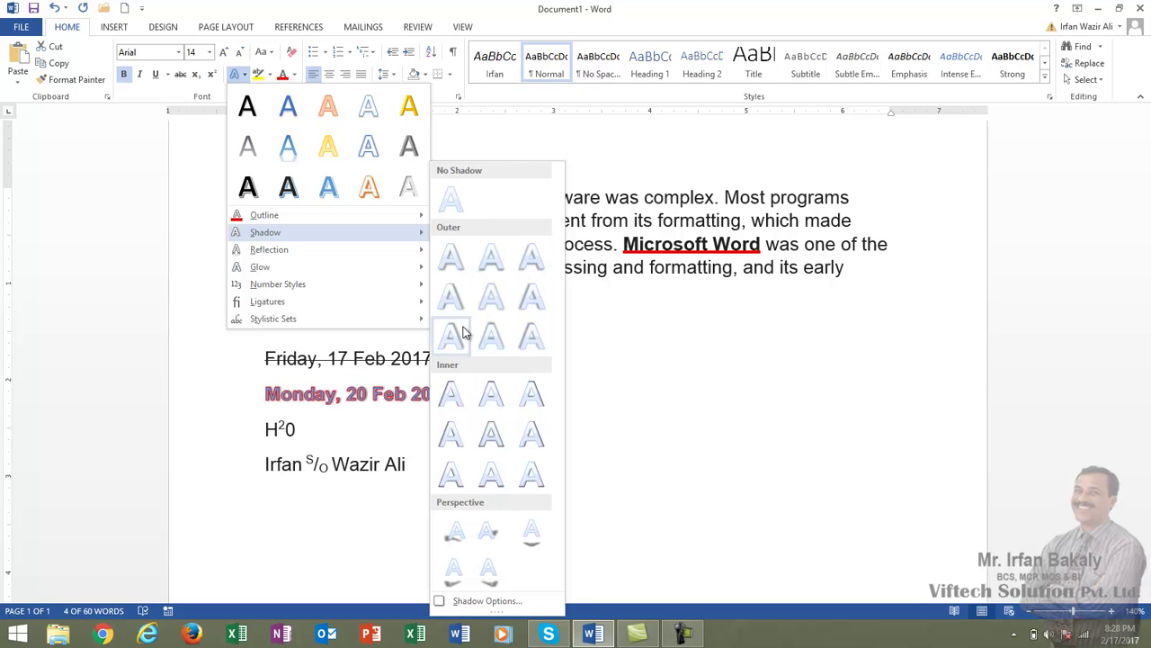
click(457, 538)
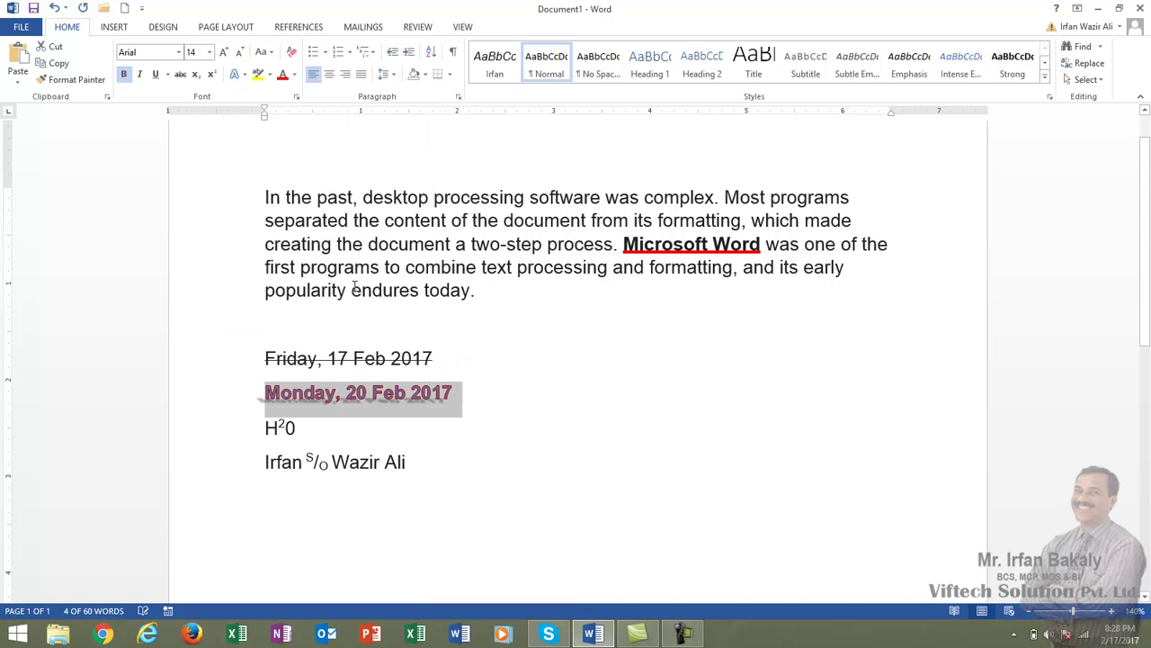
click(241, 74)
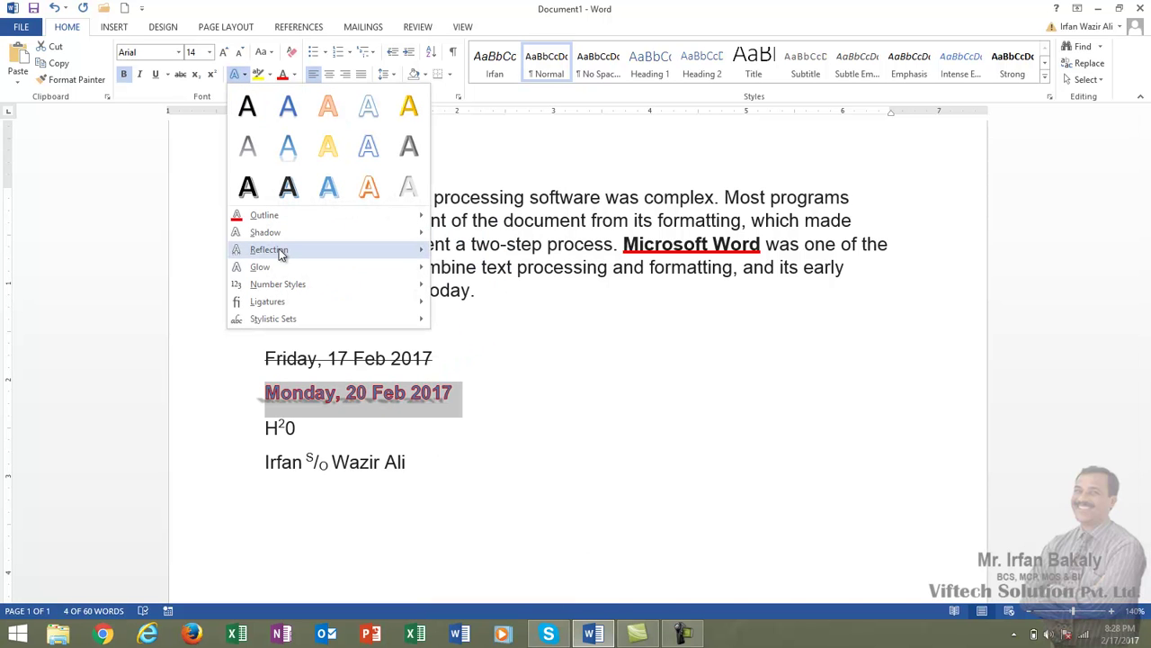
mouse_move(278, 252)
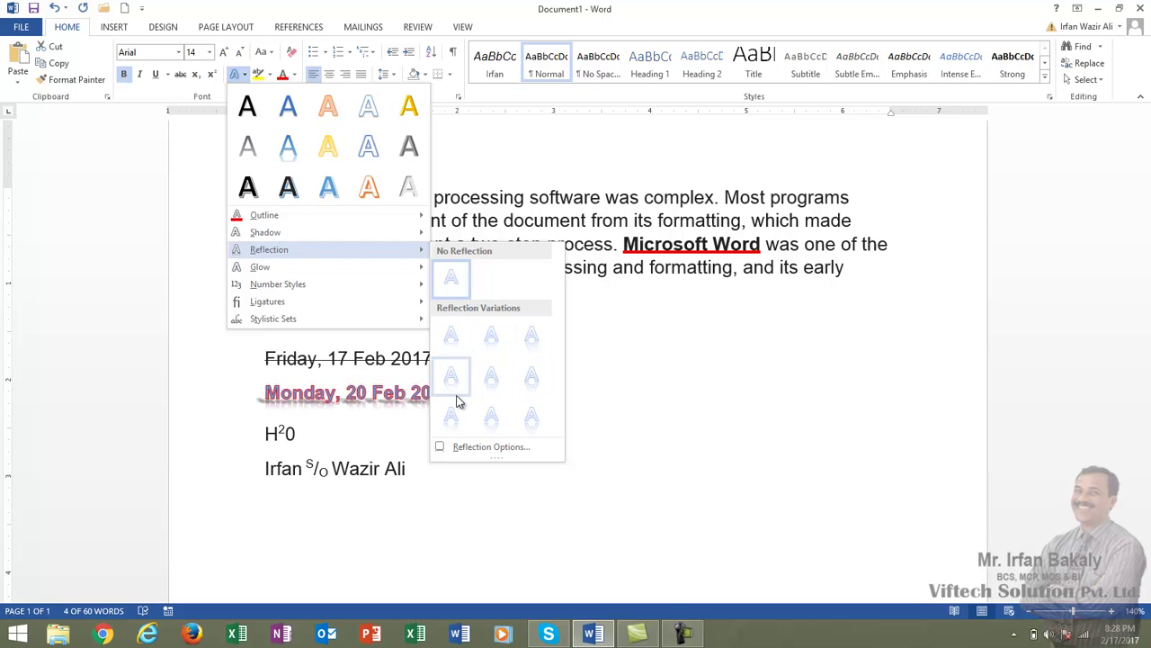
click(455, 429)
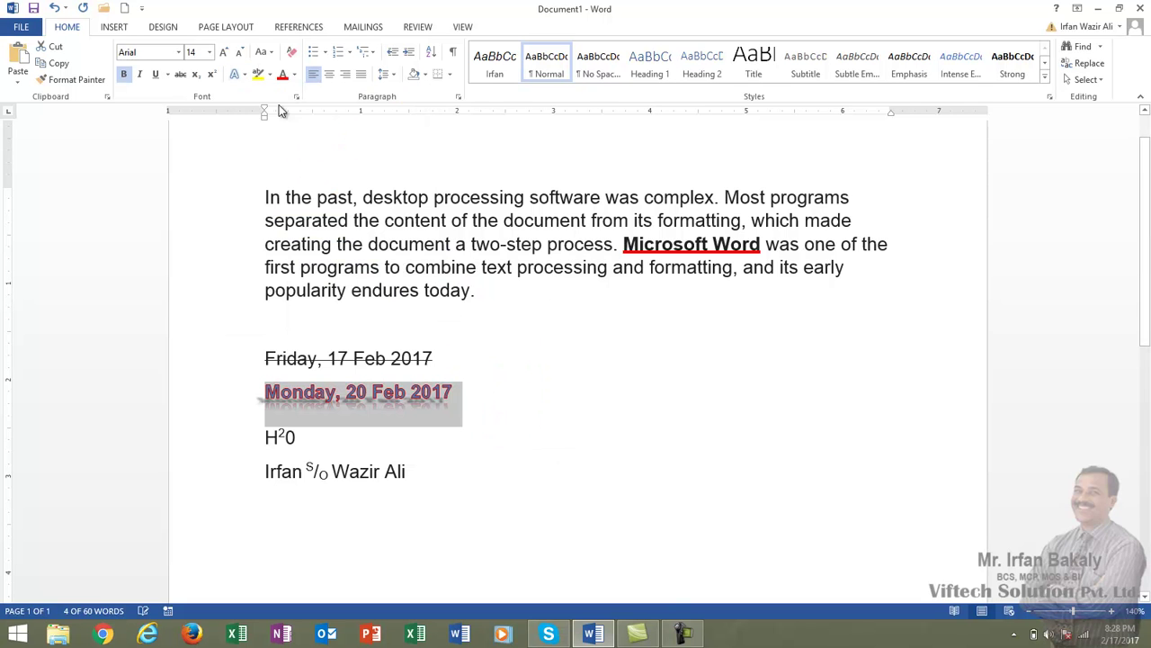
- Give the Monday line an orange glow, then select the words 'Microsoft Word'
click(246, 76)
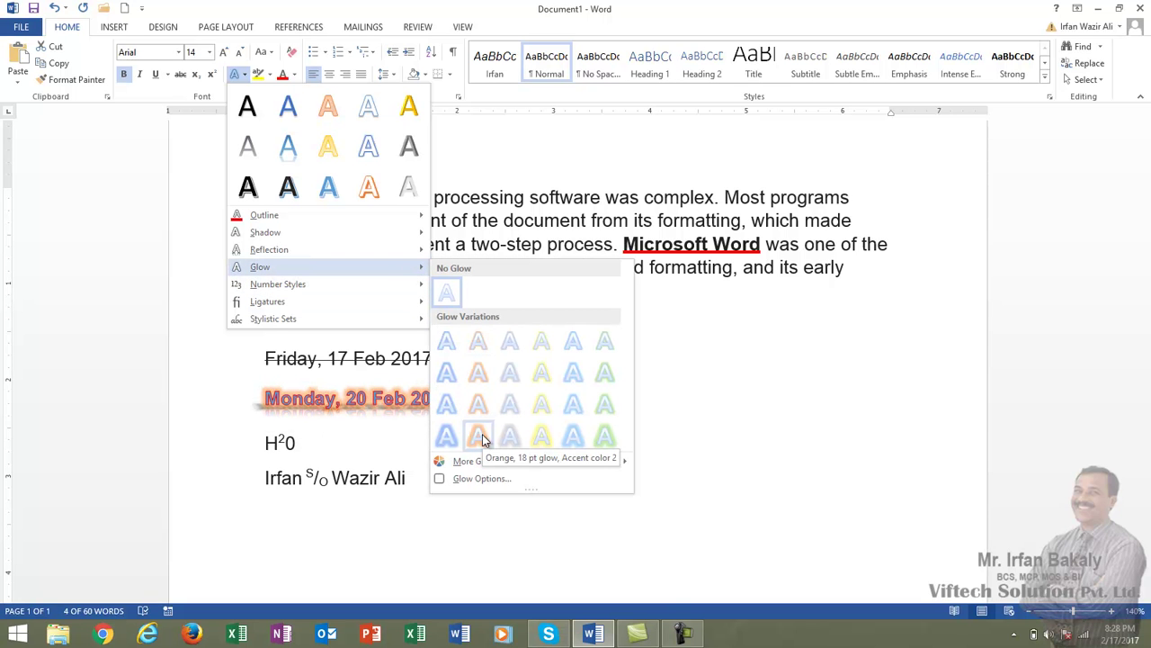
click(481, 438)
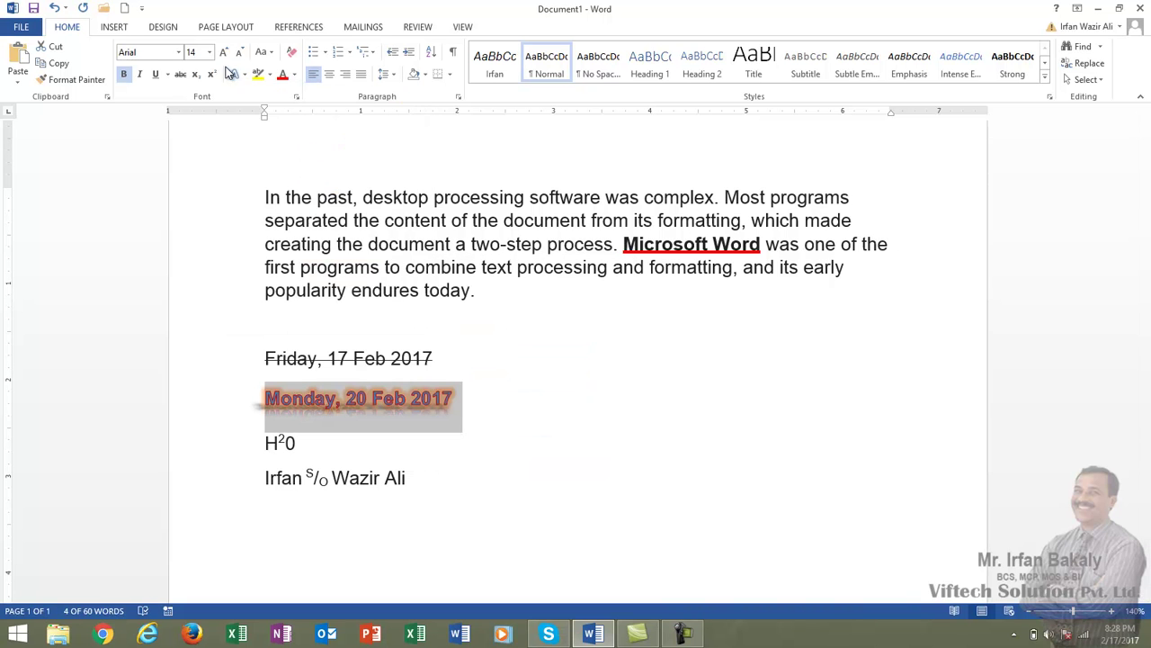
click(490, 429)
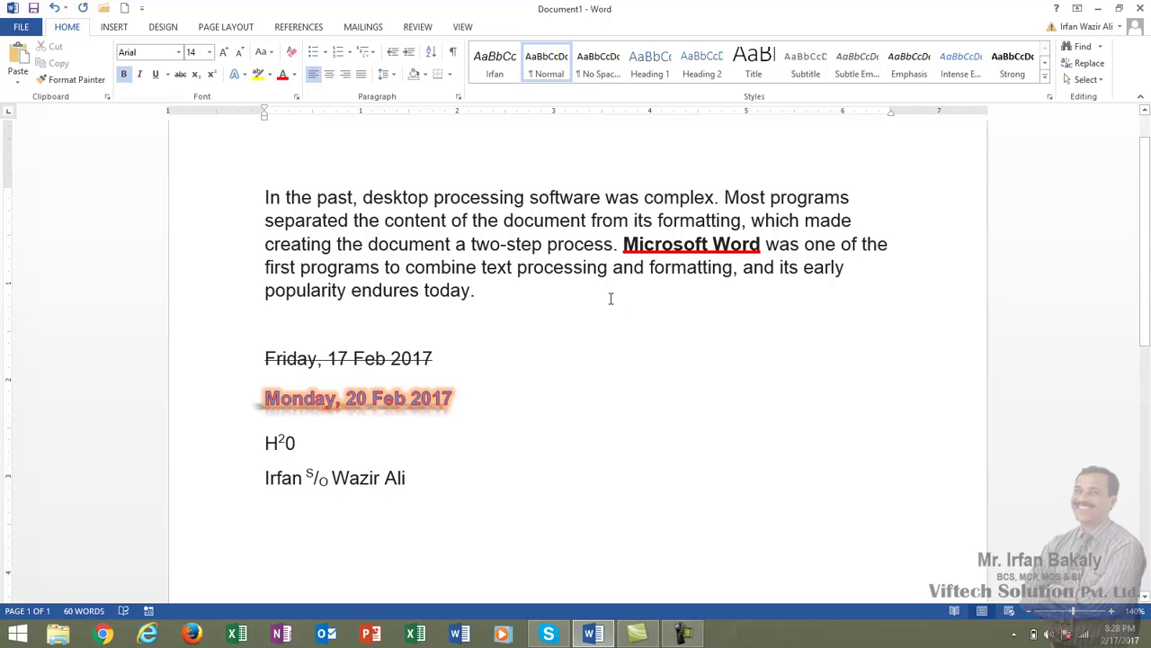
click(623, 244)
drag(623, 244, 760, 244)
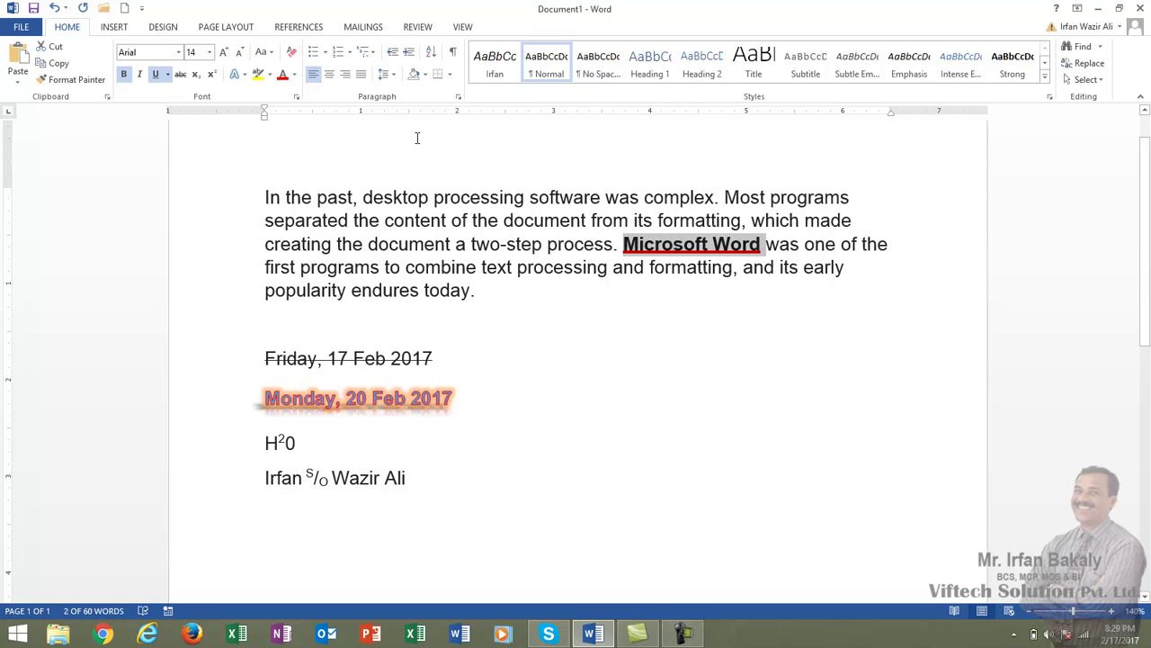
click(270, 75)
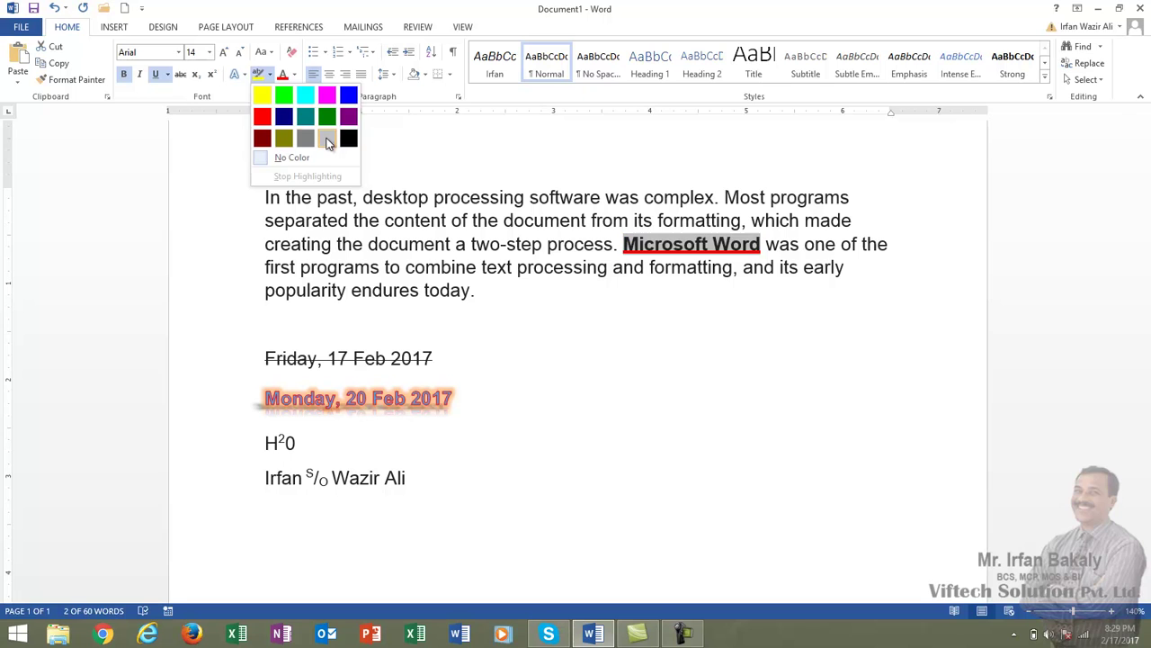
click(261, 96)
key(Right)
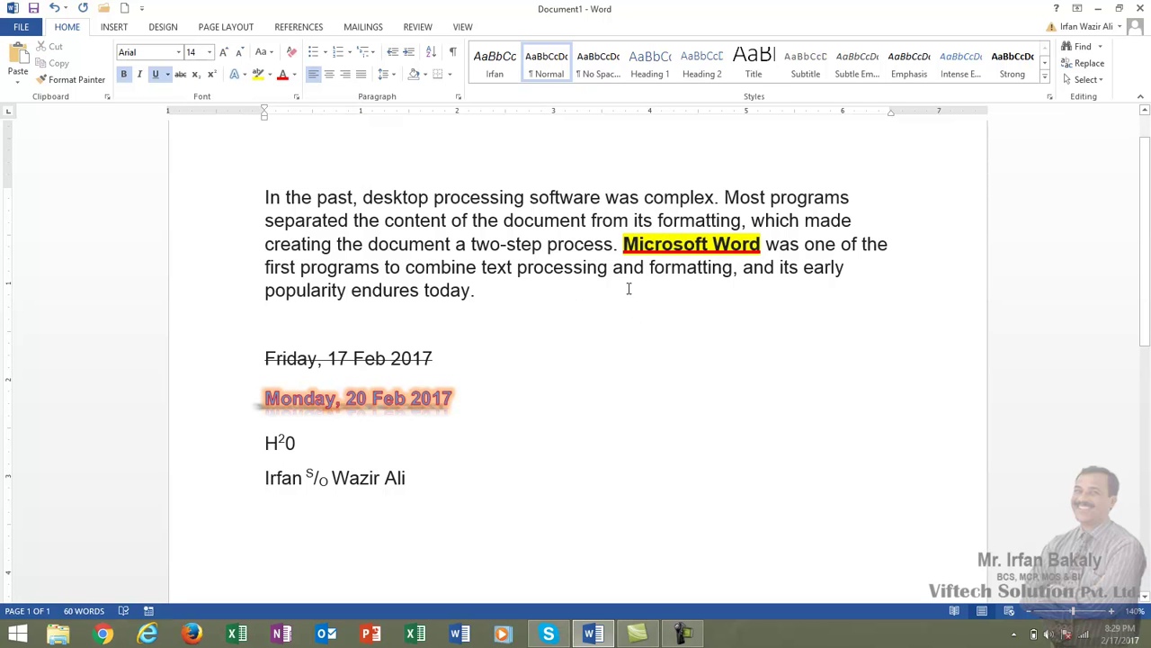
drag(624, 244, 757, 244)
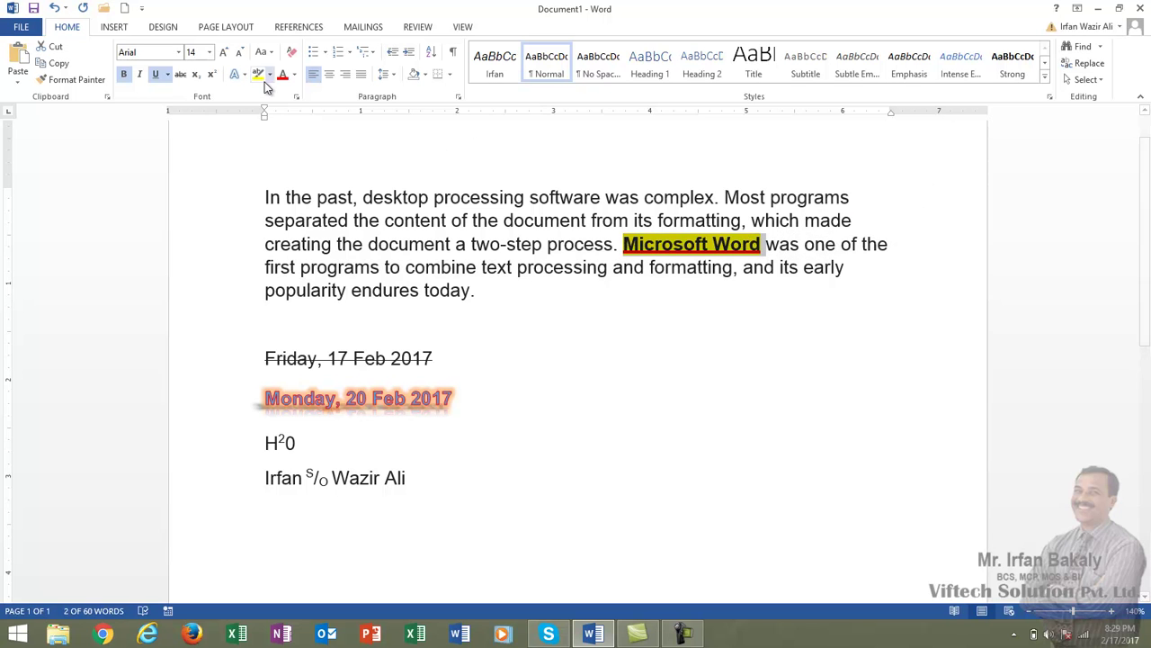
click(272, 76)
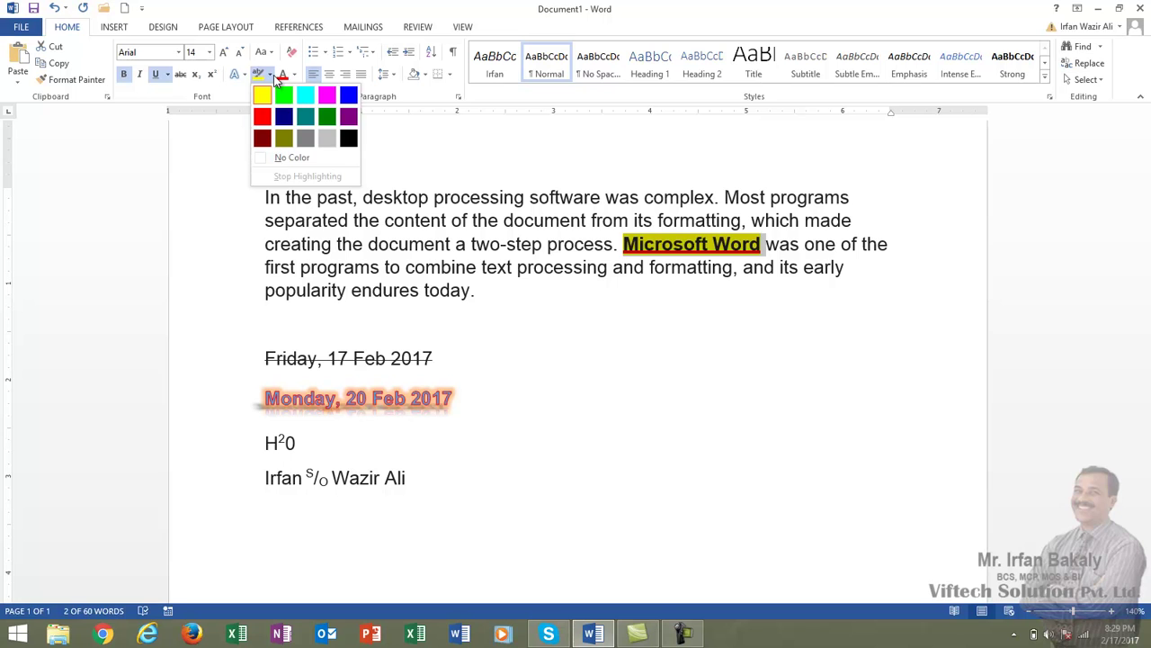
click(286, 159)
key(Right)
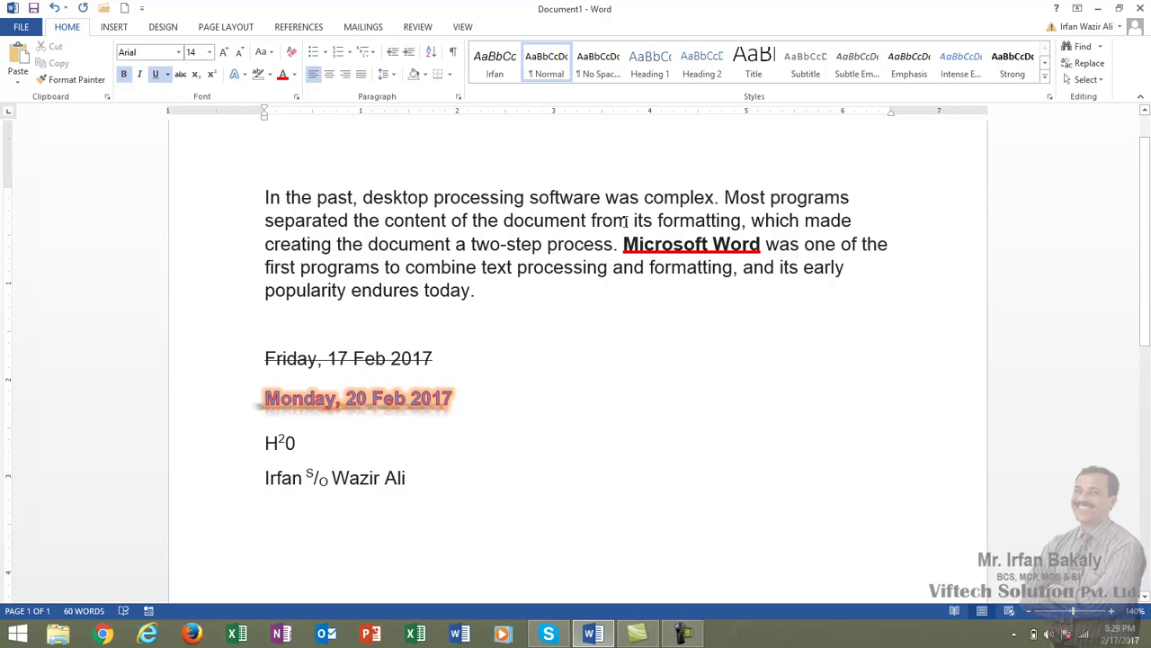
click(384, 198)
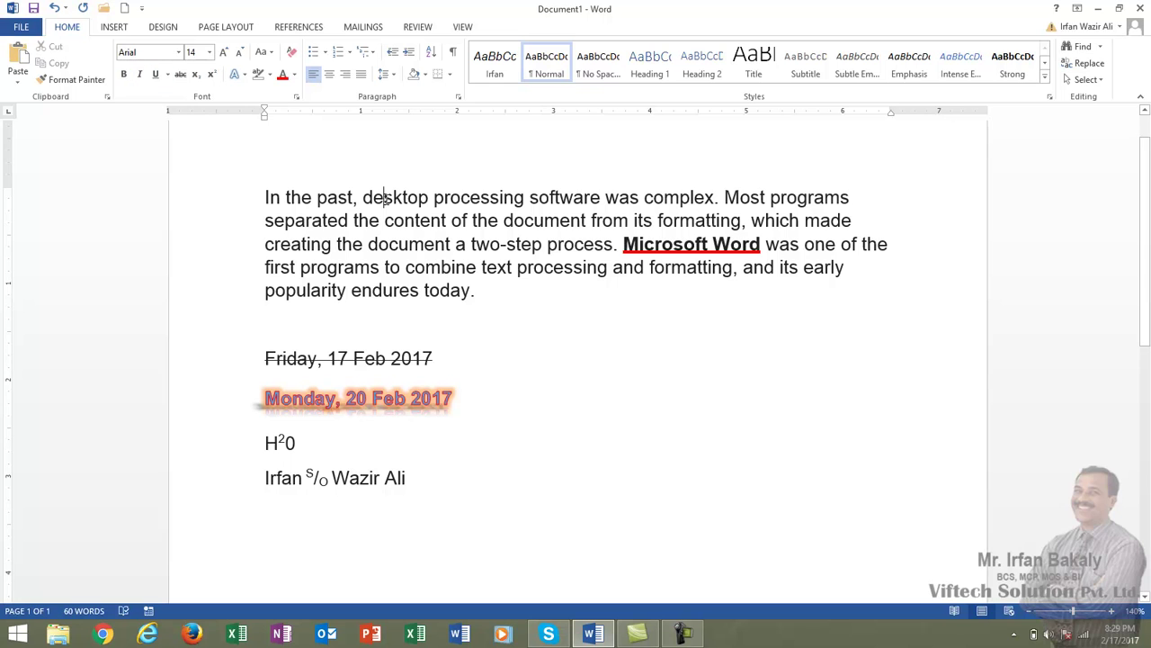
double_click(385, 198)
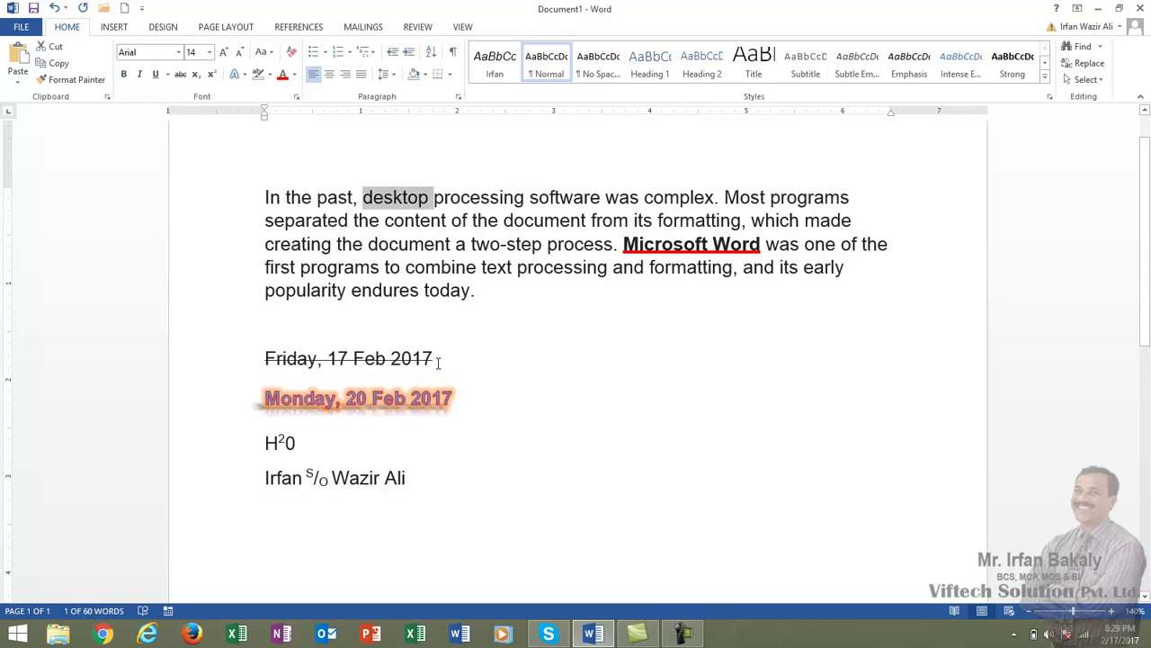
click(294, 75)
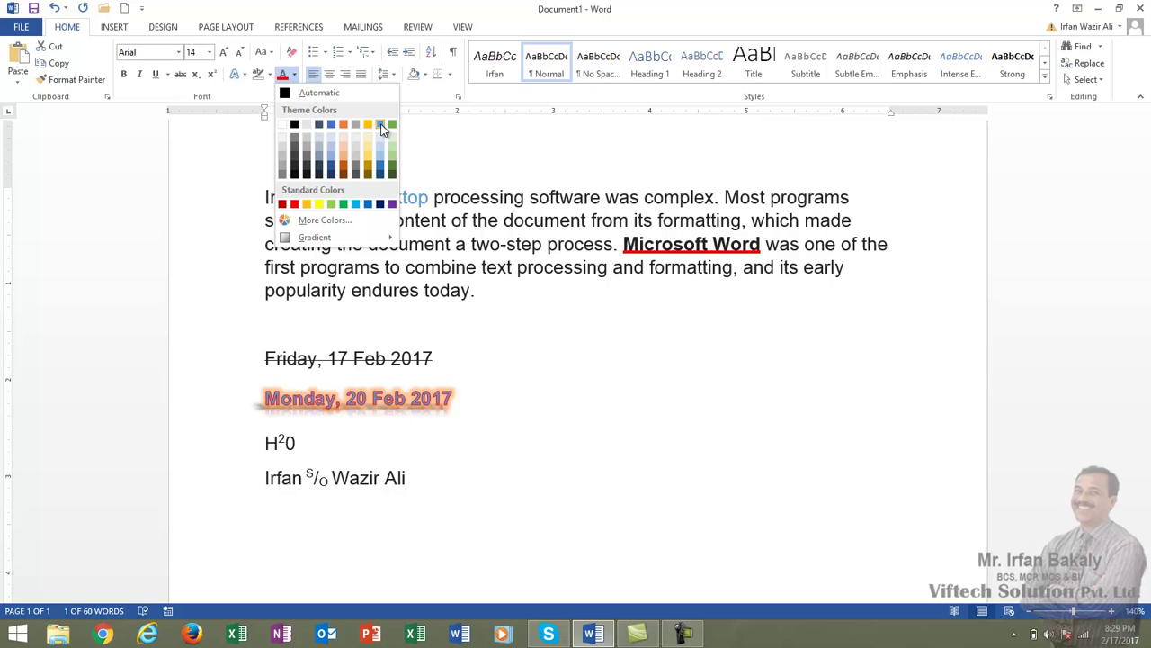
click(367, 204)
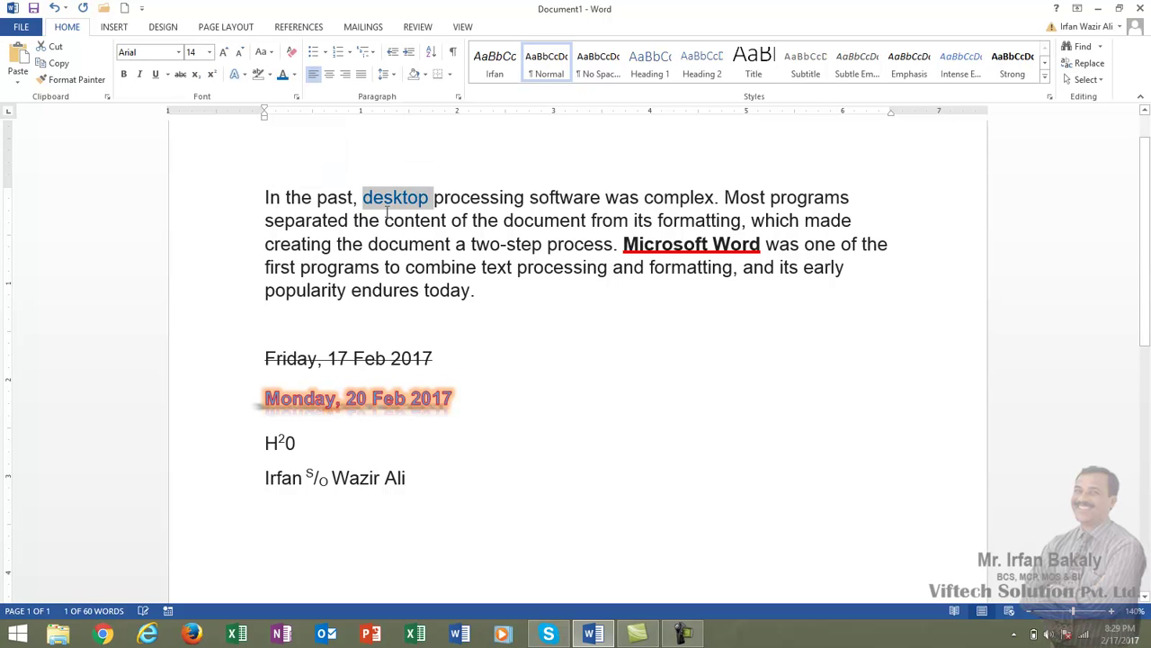
click(428, 246)
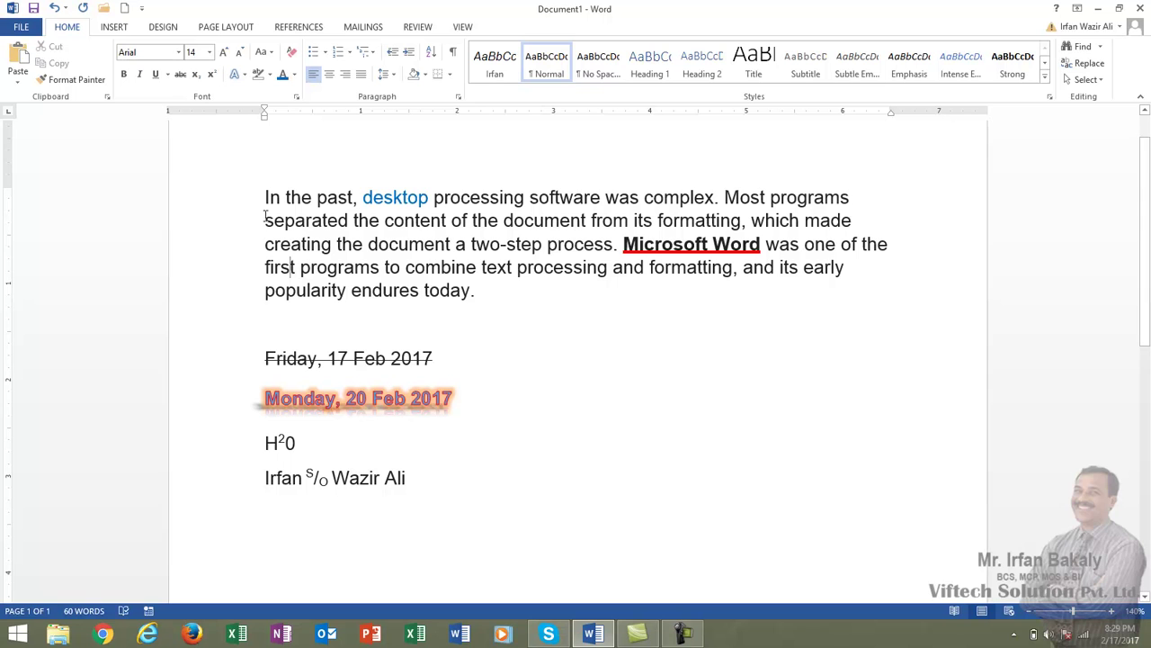
- Select the first paragraph and change it to all lowercase with Change Case
drag(264, 199, 483, 303)
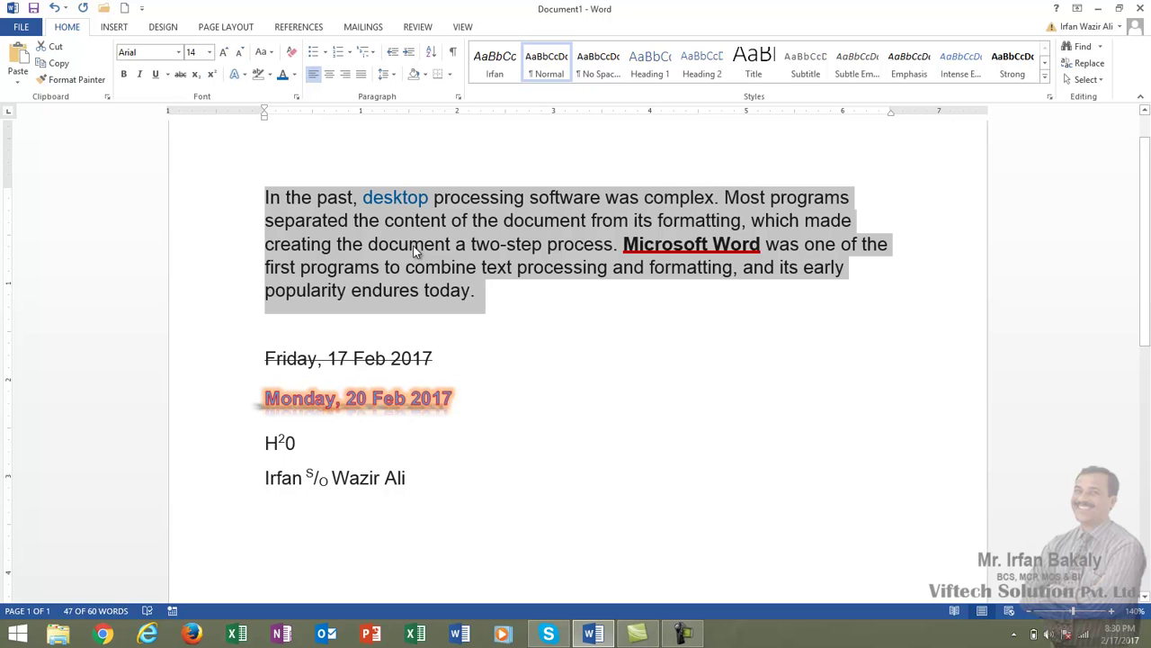
click(270, 54)
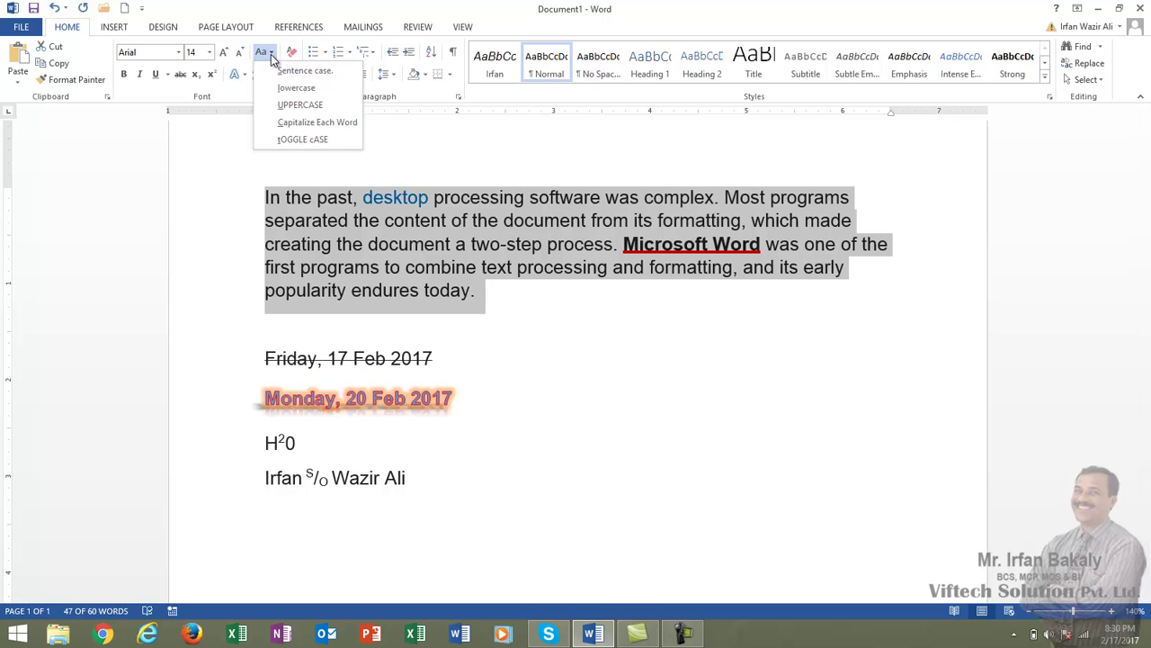
click(320, 71)
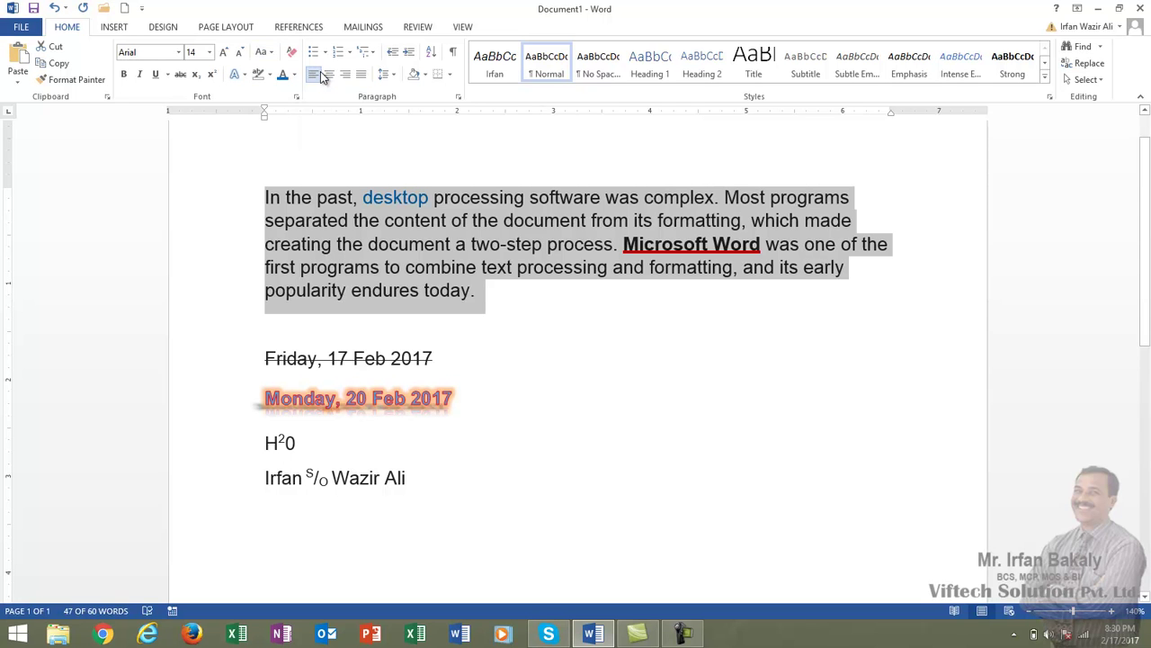
click(272, 54)
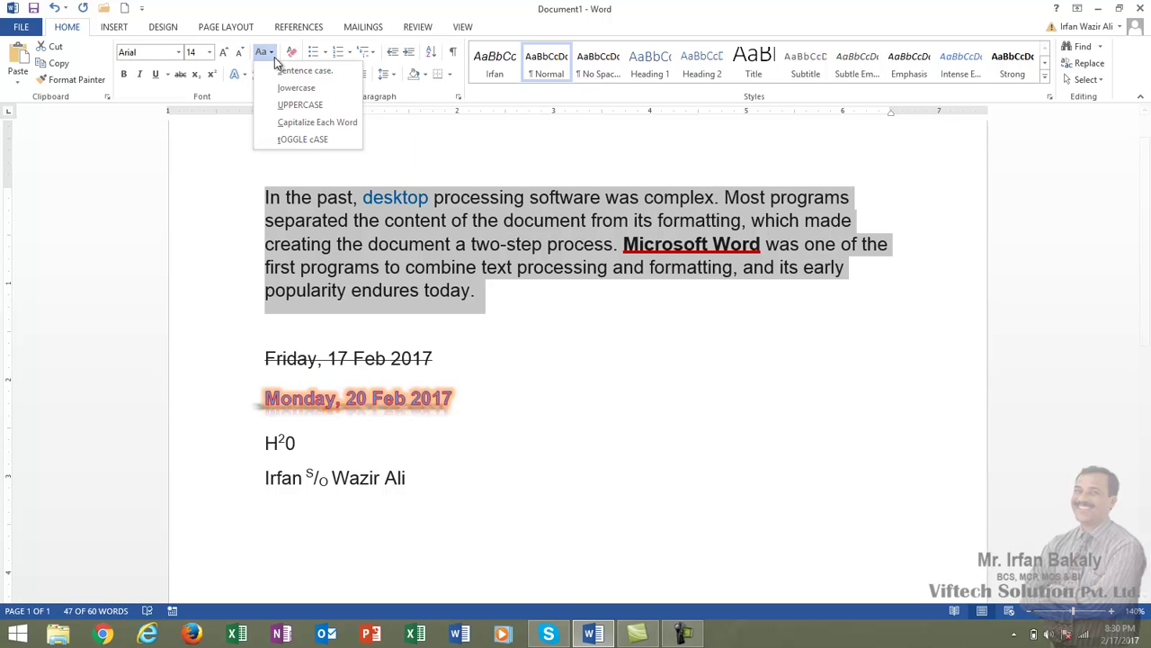
click(296, 88)
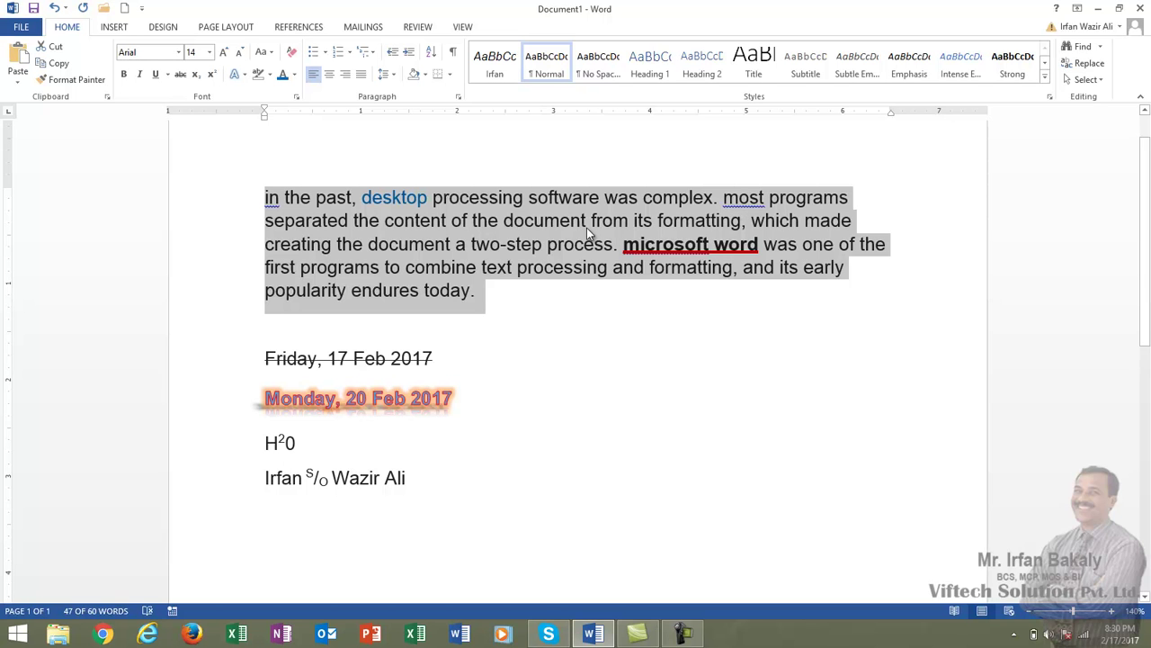
- Switch the paragraph to Sentence case, then to UPPERCASE
click(266, 51)
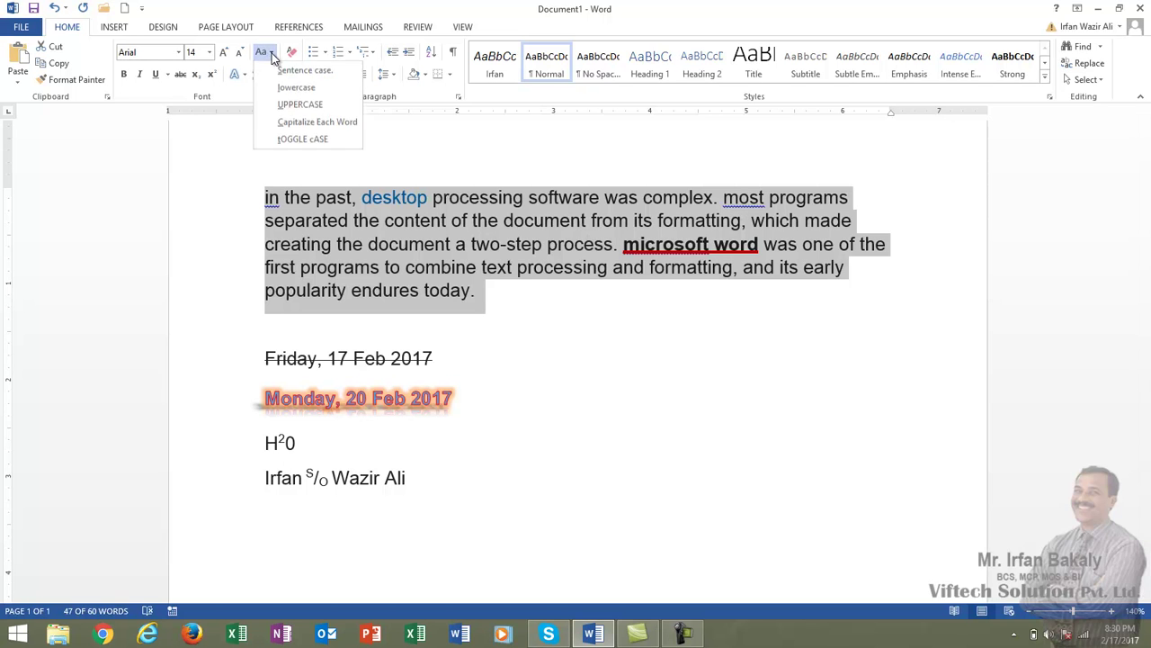
click(282, 72)
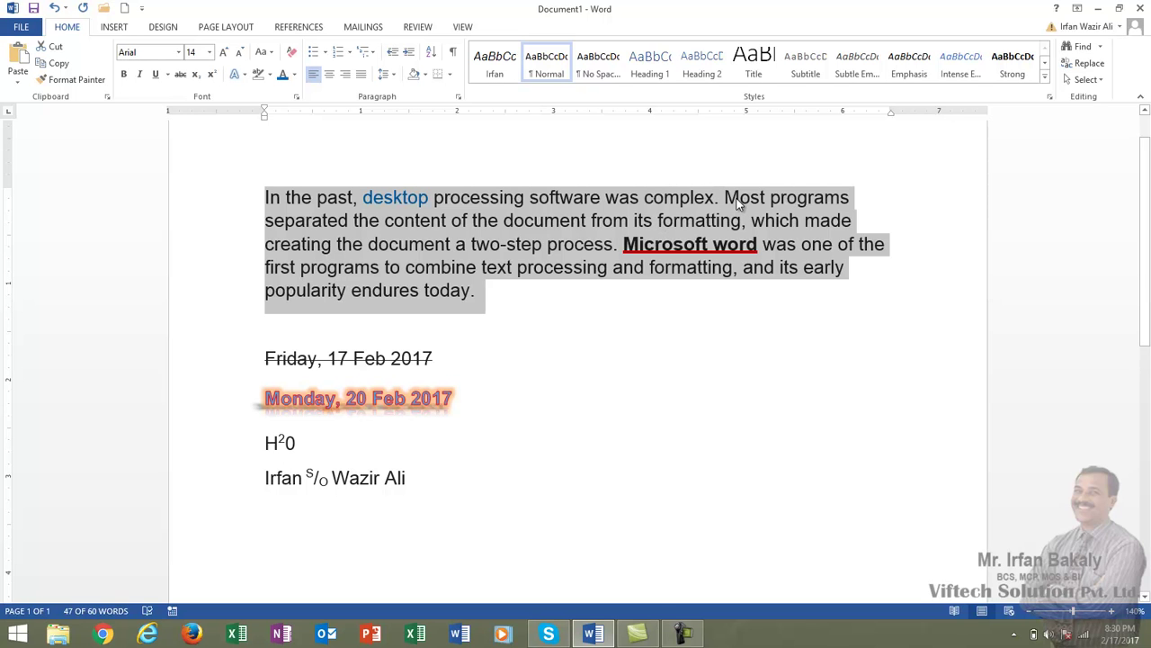
click(271, 54)
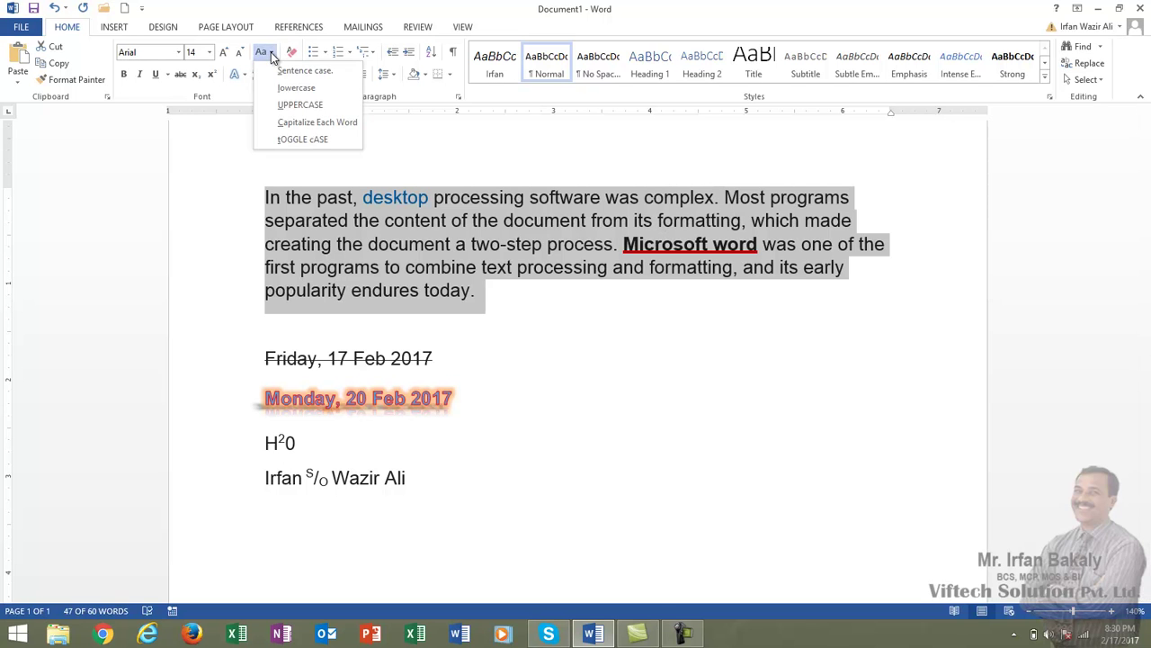
click(287, 105)
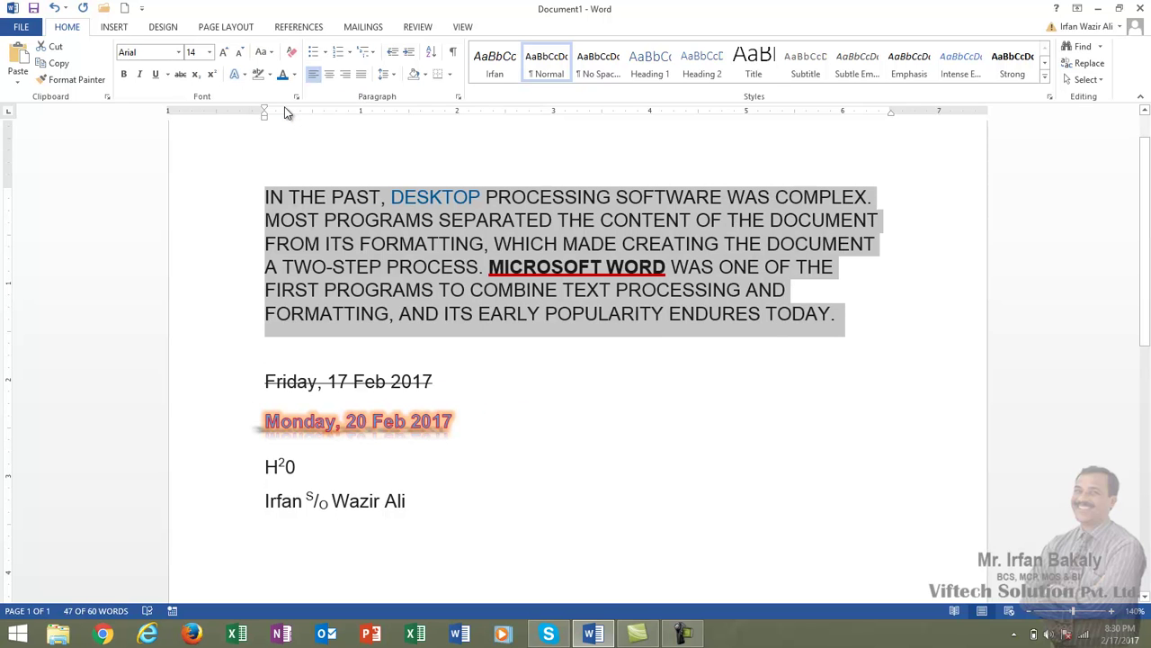
- Apply Capitalize Each Word to the first paragraph
click(273, 56)
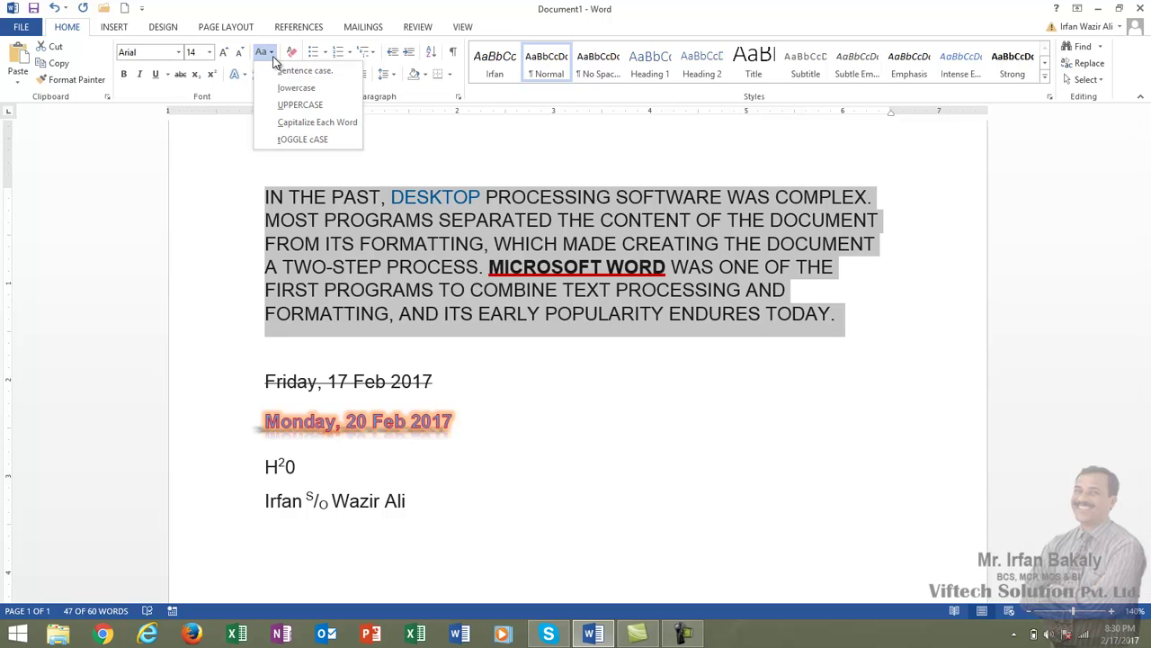
click(284, 126)
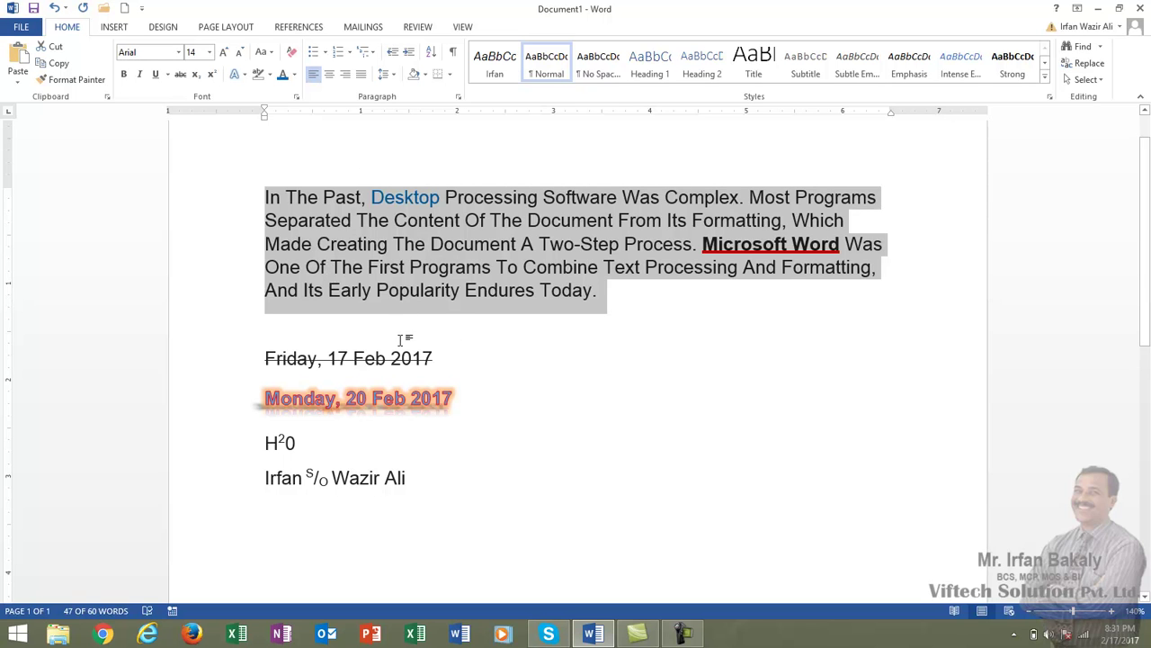
click(478, 229)
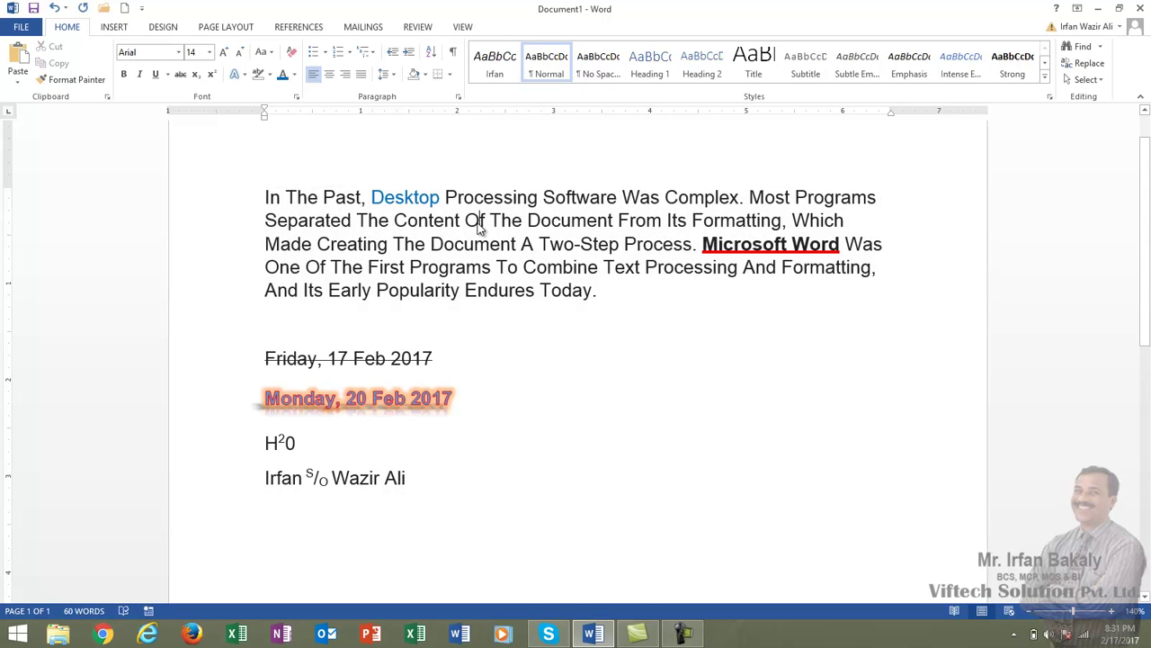
- Reselect the paragraph, apply tOGGLE cASE, then return it to Sentence case
drag(597, 290, 259, 193)
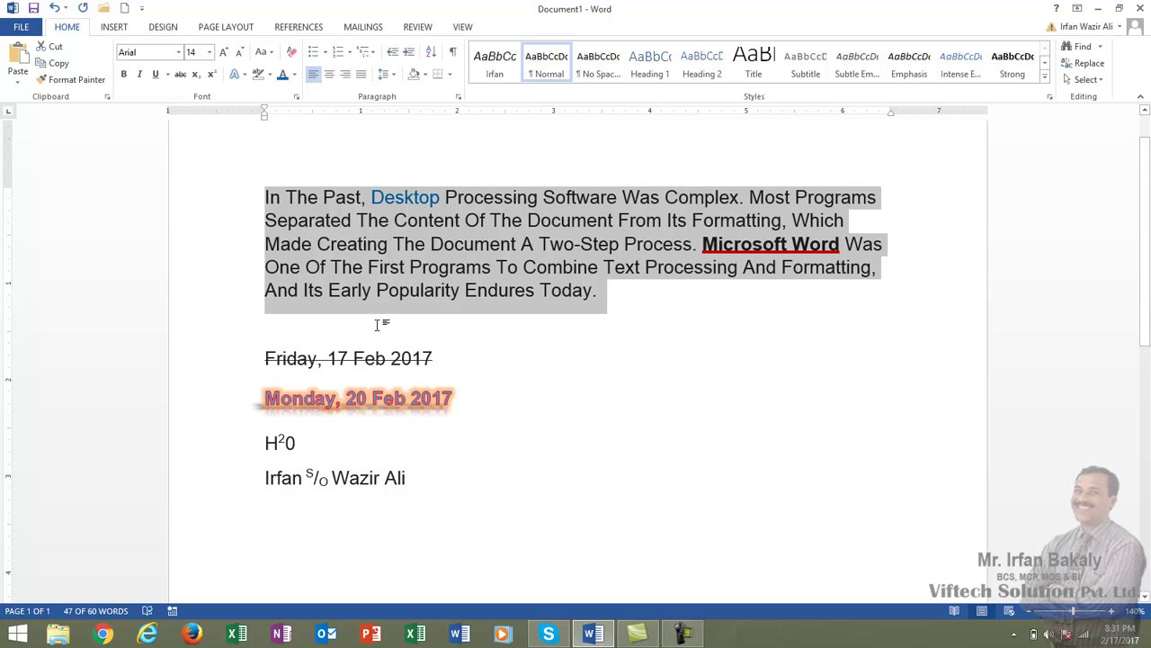
click(274, 54)
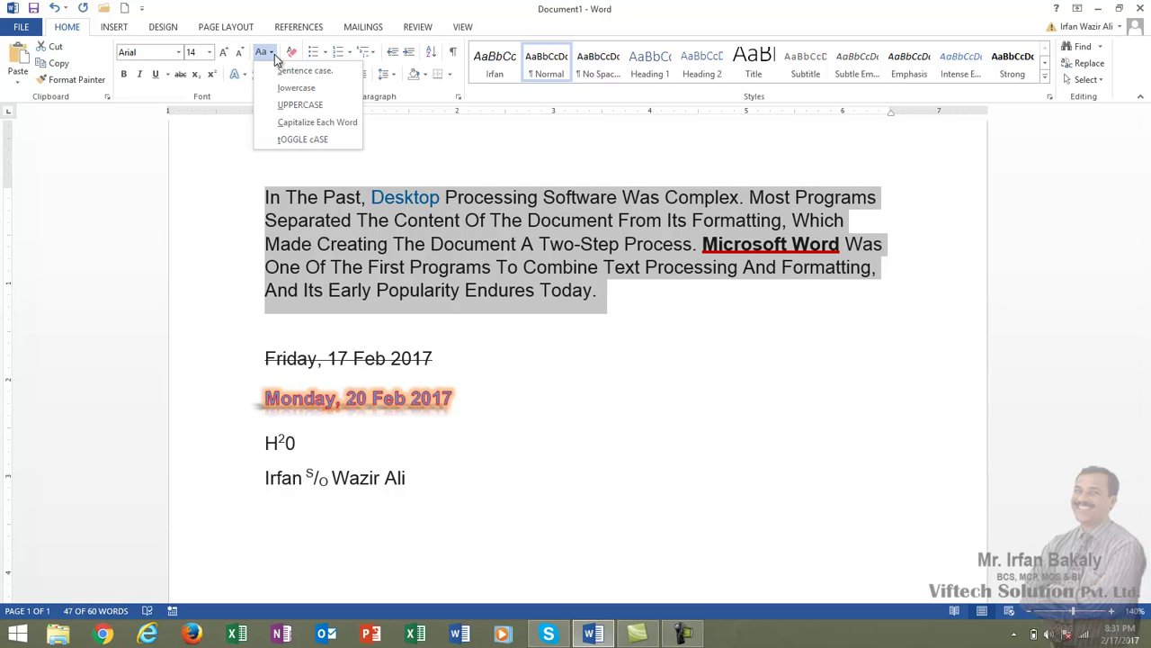
click(328, 141)
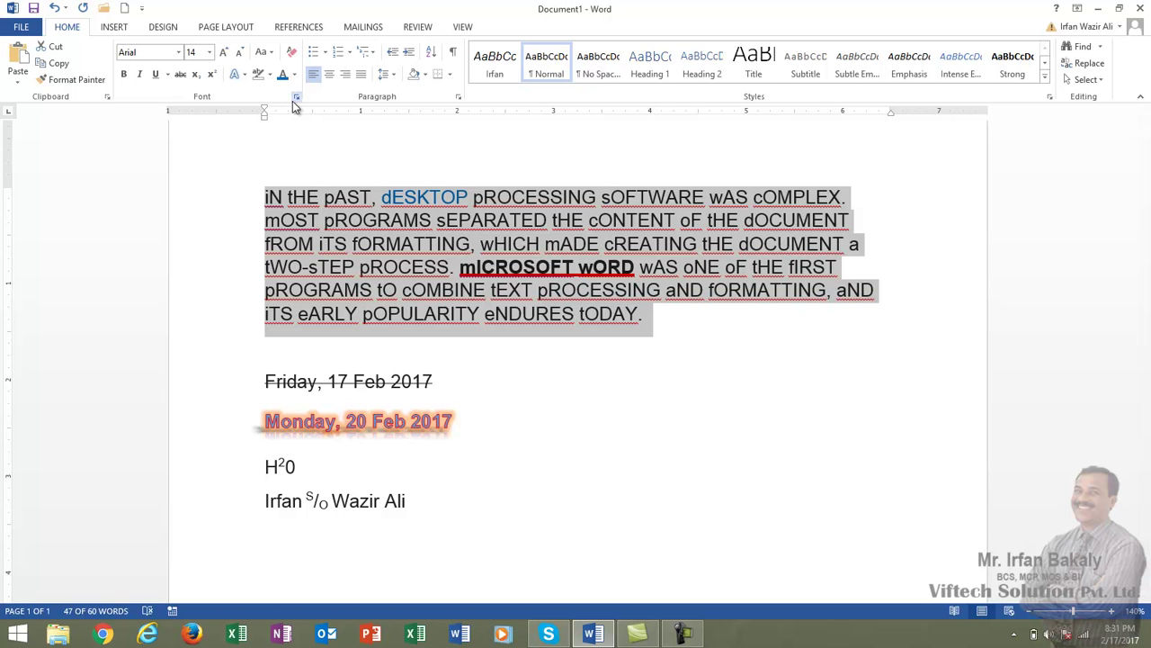
click(266, 52)
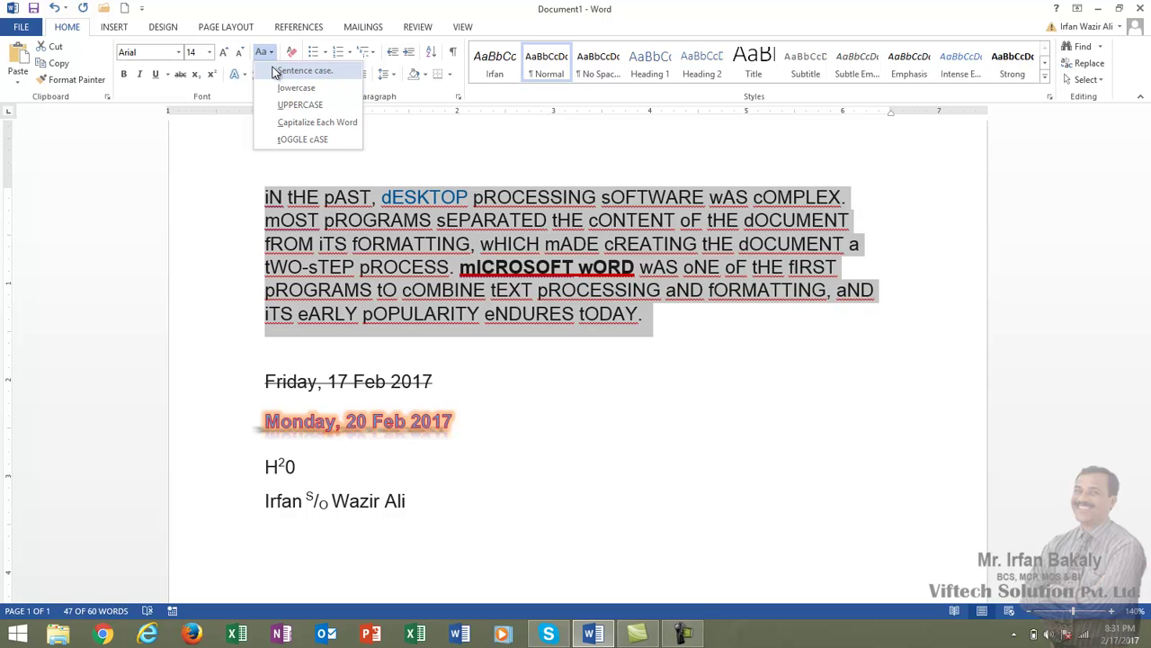
click(275, 72)
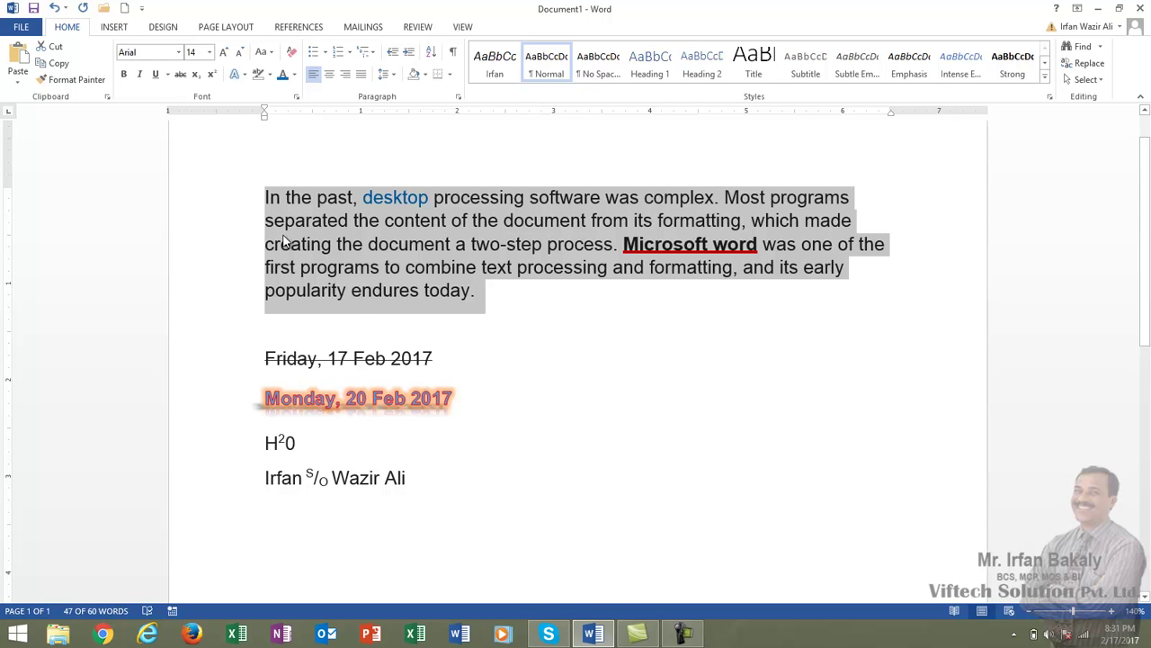
click(491, 301)
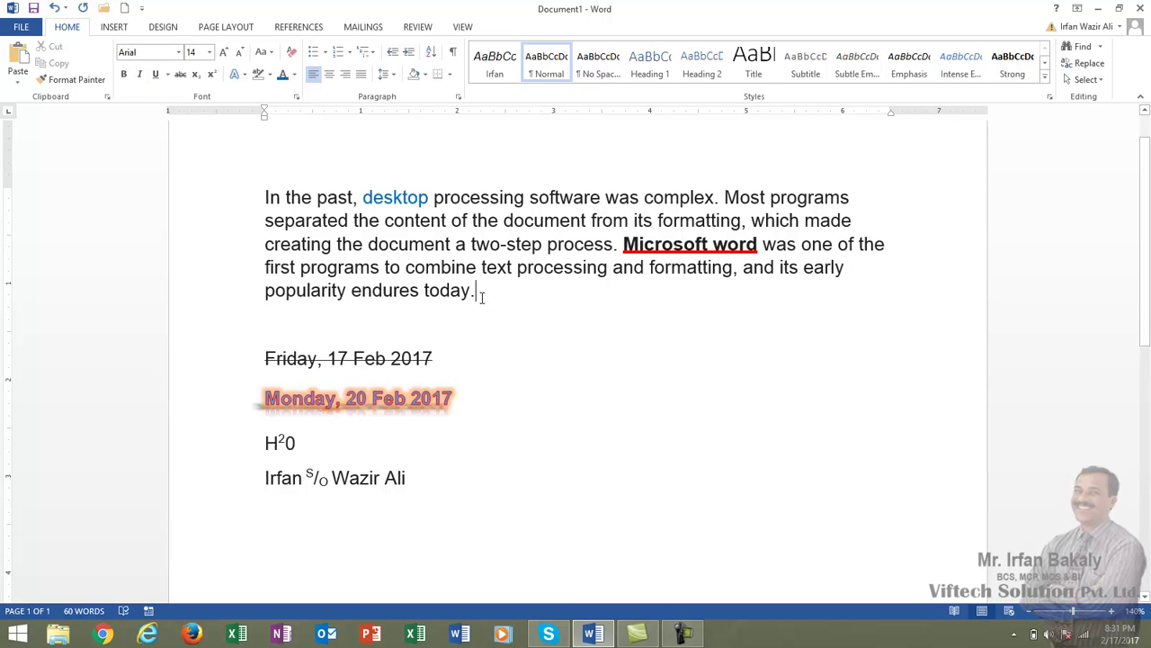
shift+click(385, 267)
drag(306, 224, 275, 203)
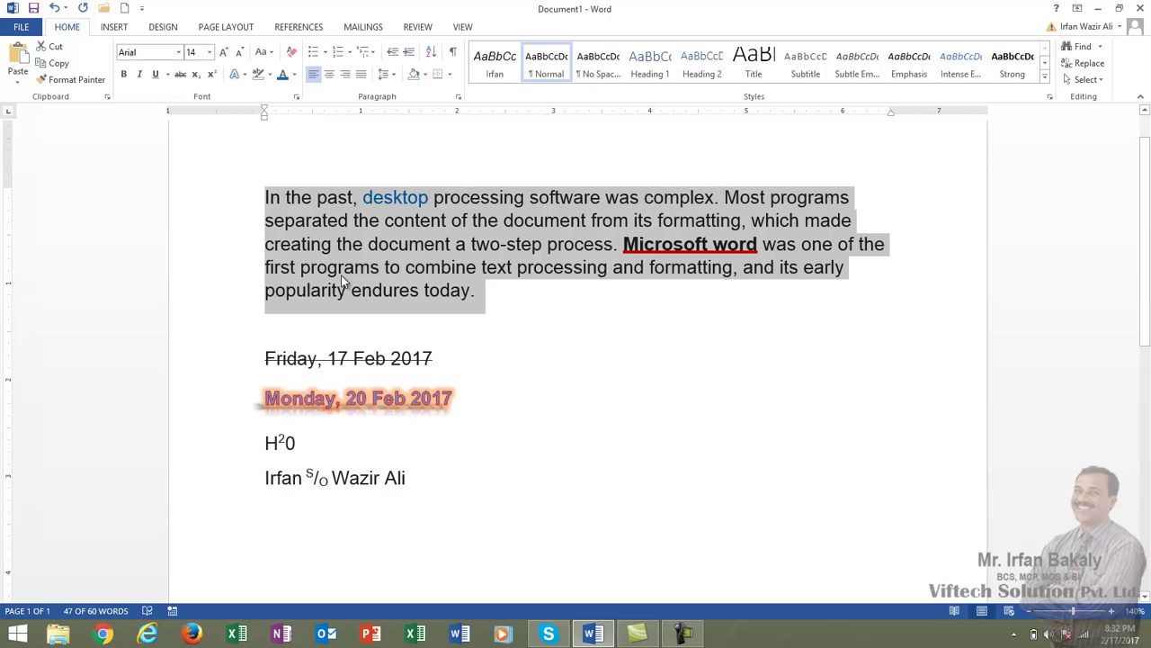
click(483, 293)
drag(483, 294, 268, 197)
click(476, 292)
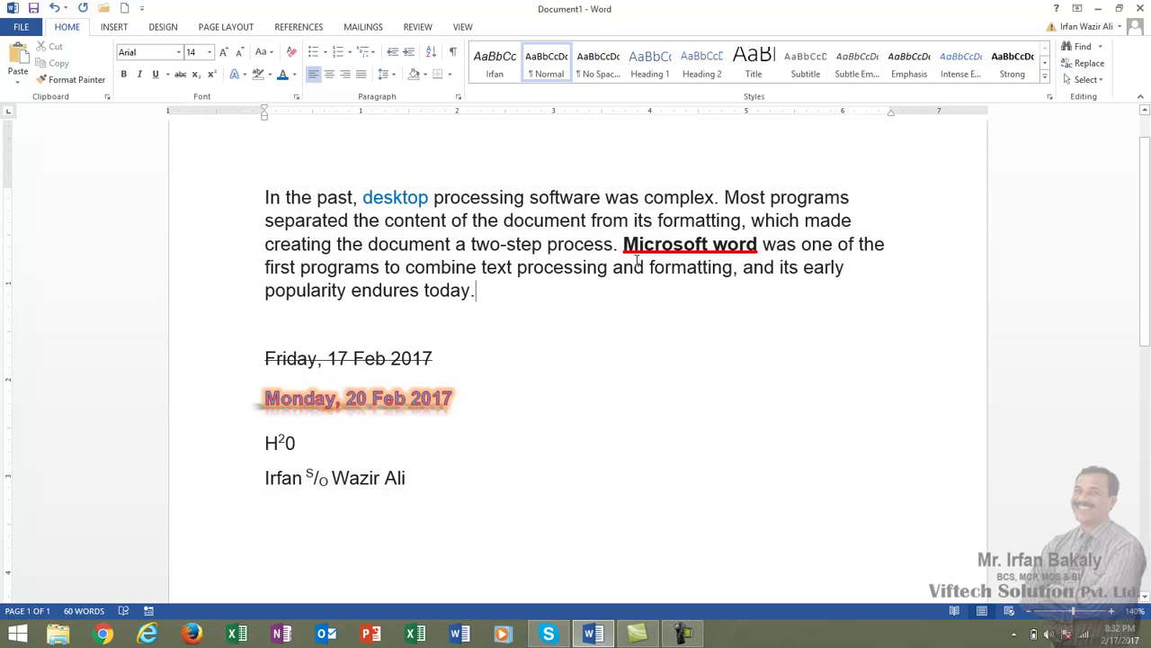
drag(622, 243, 760, 244)
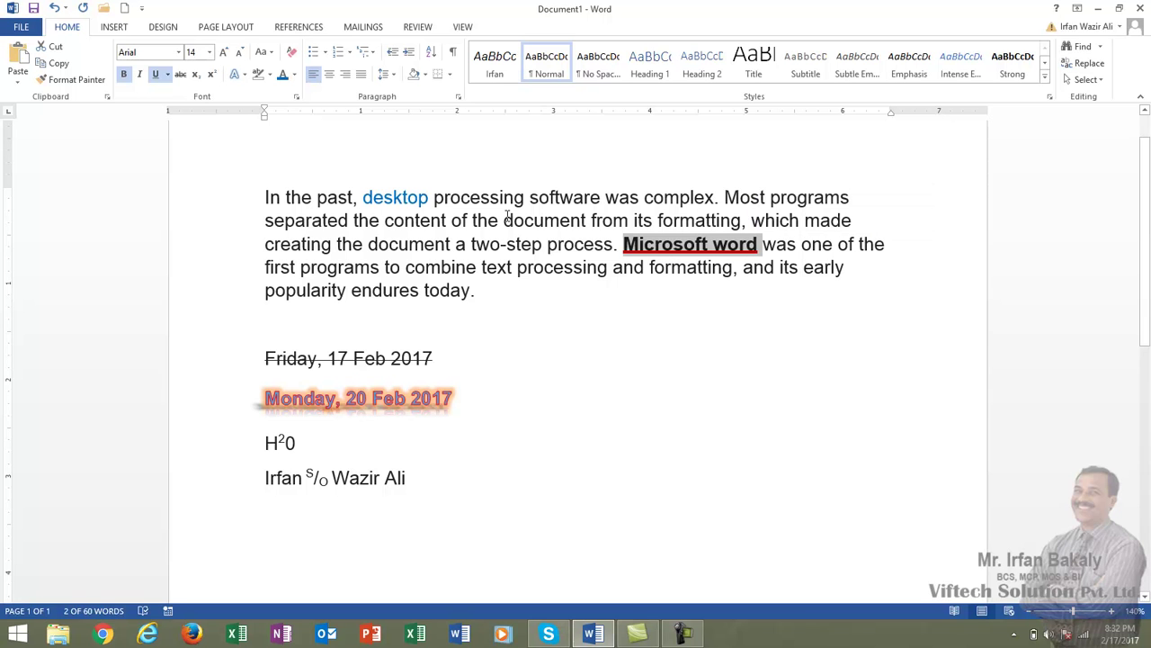
click(482, 290)
drag(486, 301, 254, 195)
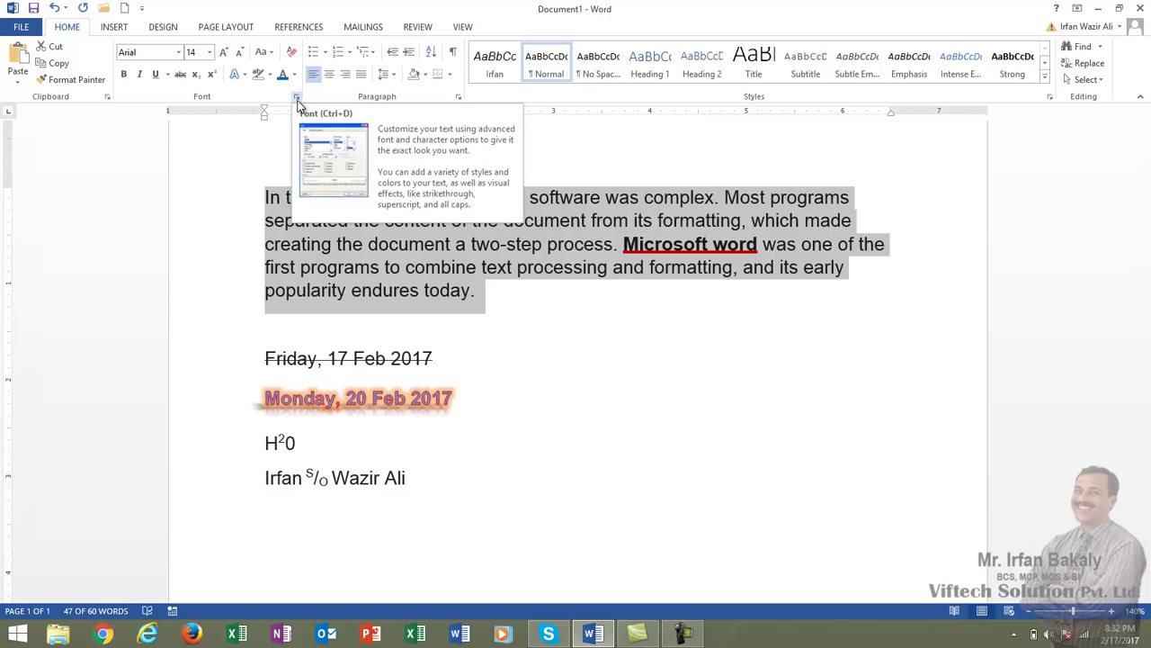
- Set the paragraph's underline style to (none) in the Font dialog, then reopen it with Ctrl+D
click(297, 97)
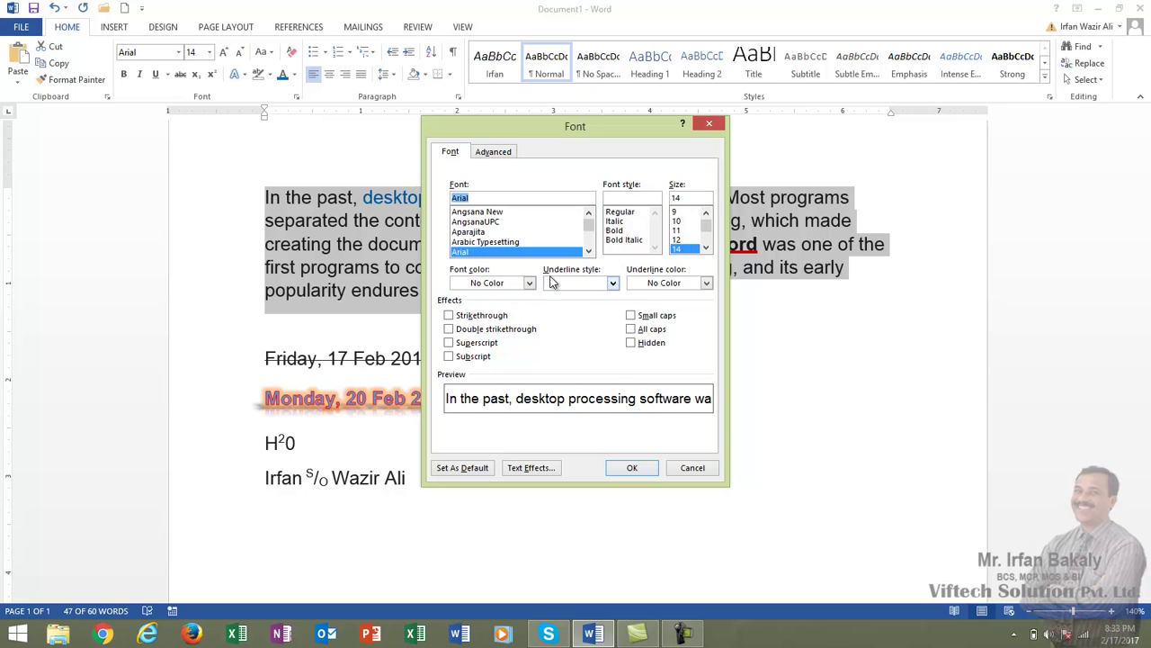
click(578, 284)
click(580, 295)
click(631, 466)
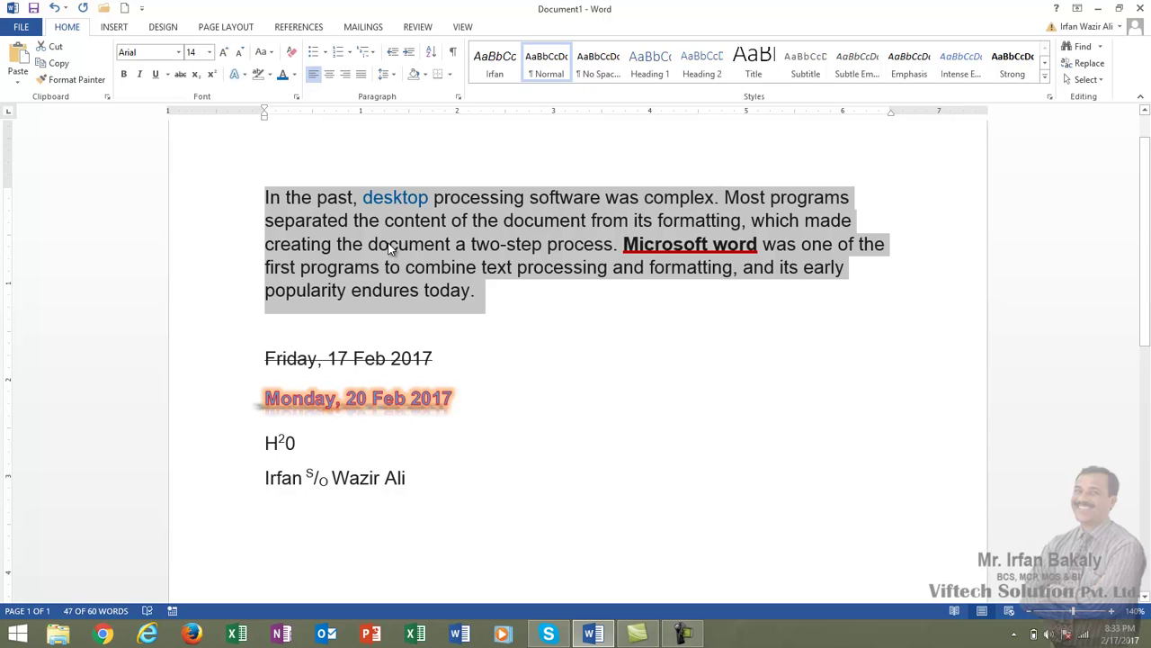
key(ctrl+d)
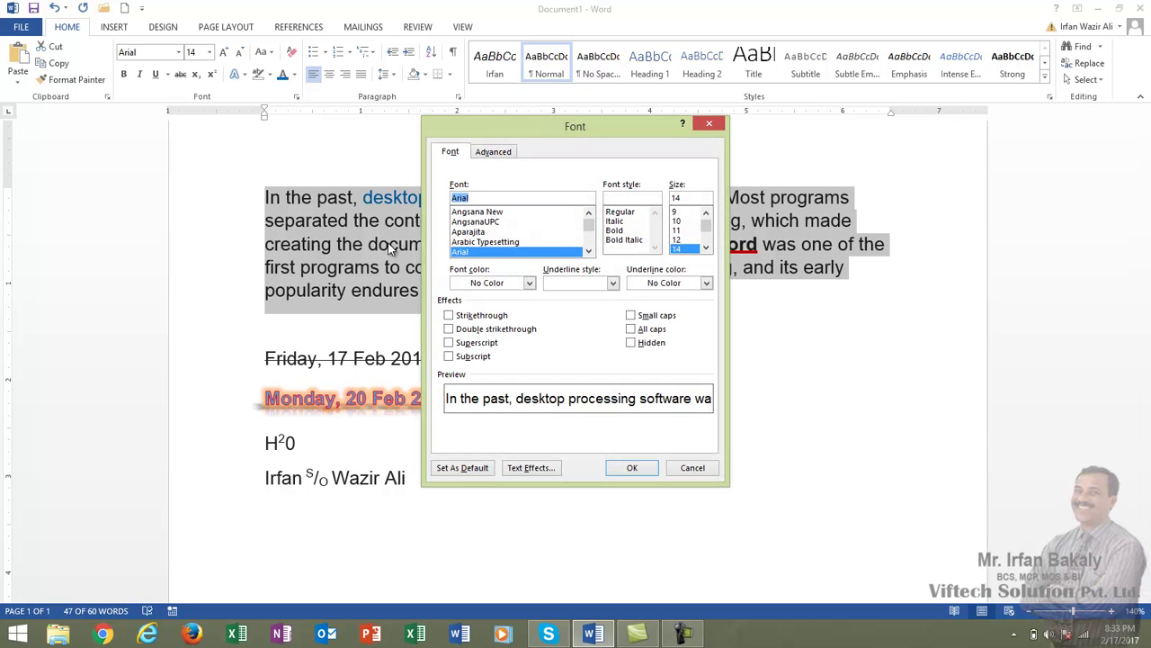